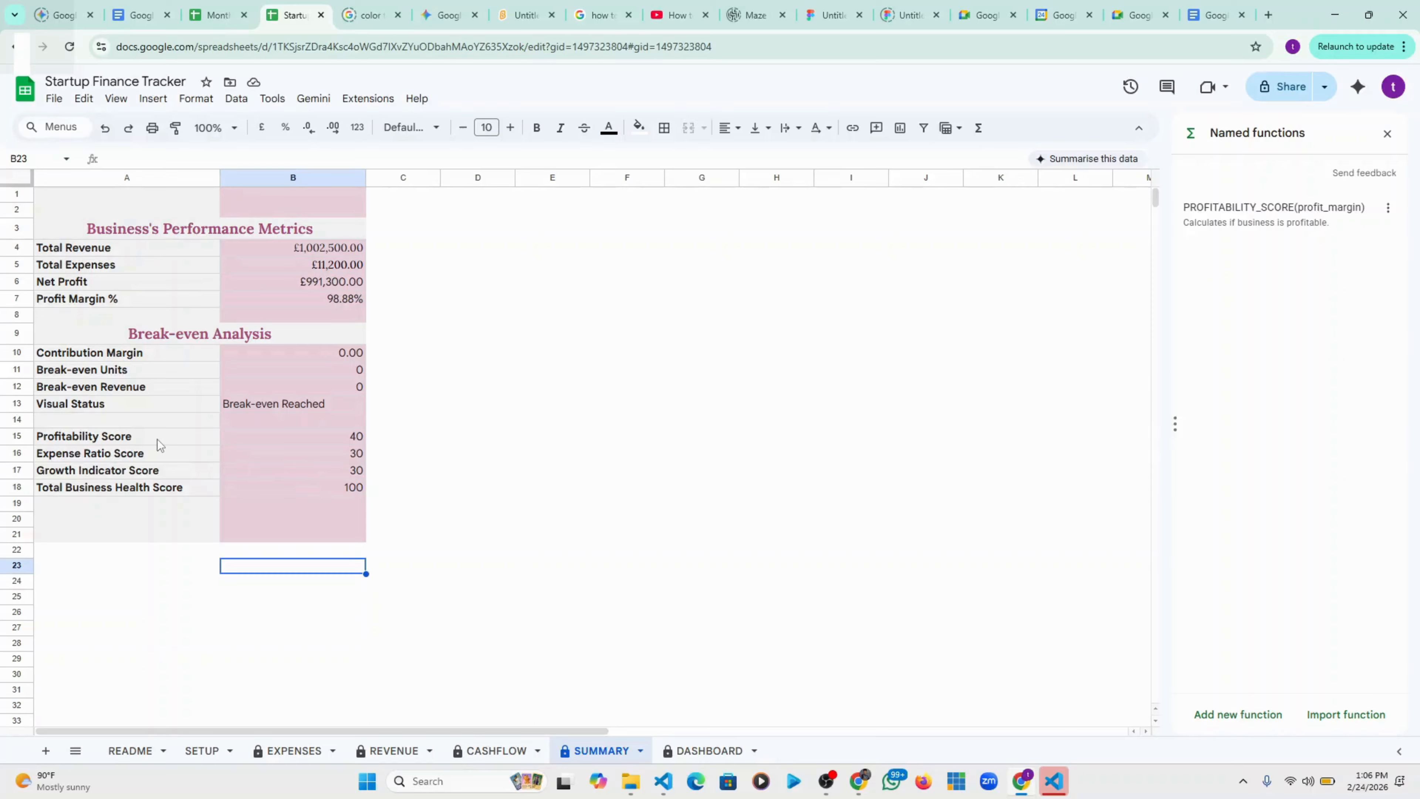
Start a new named function called EXPENSE_RATIO with the description "Calculates the expense ratio"
click(360, 455)
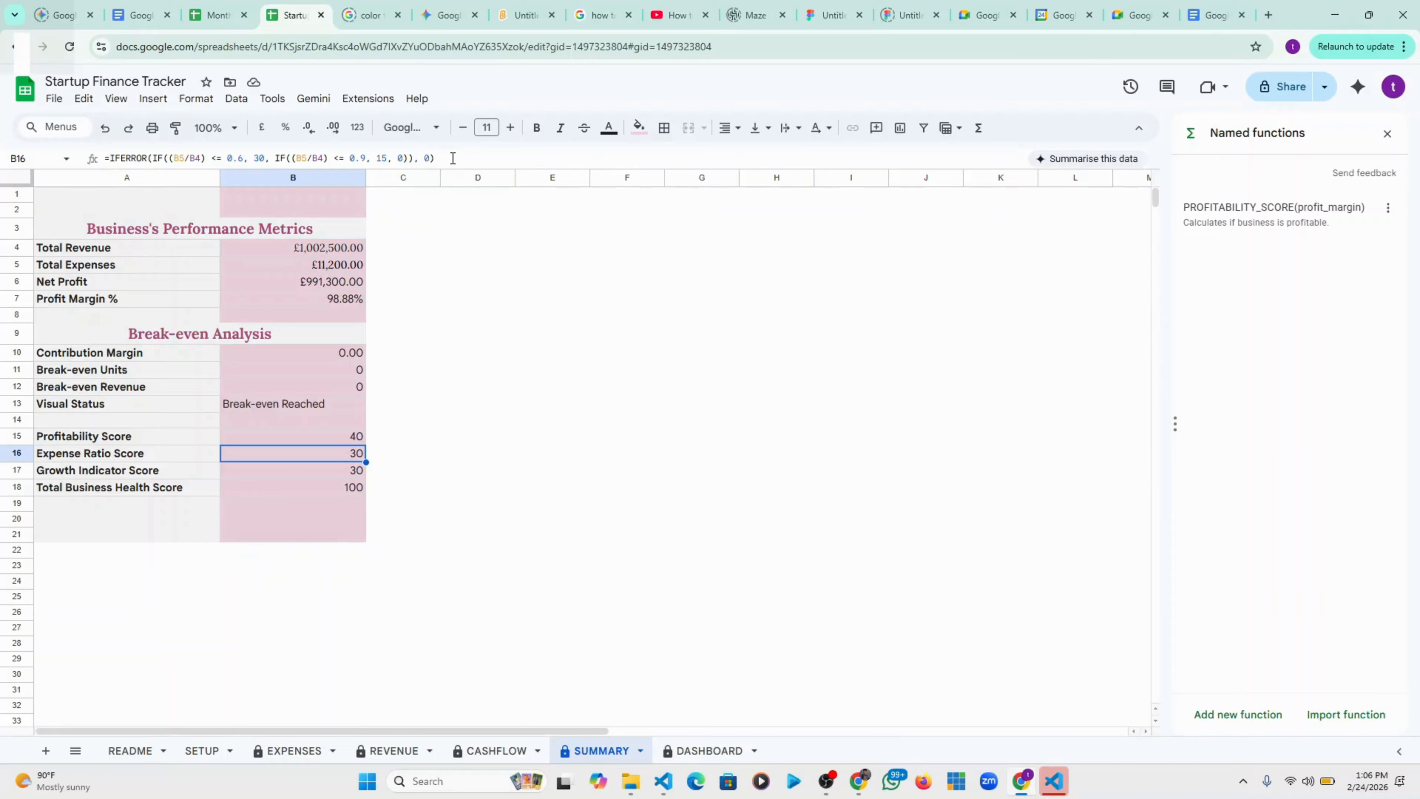
click(236, 98)
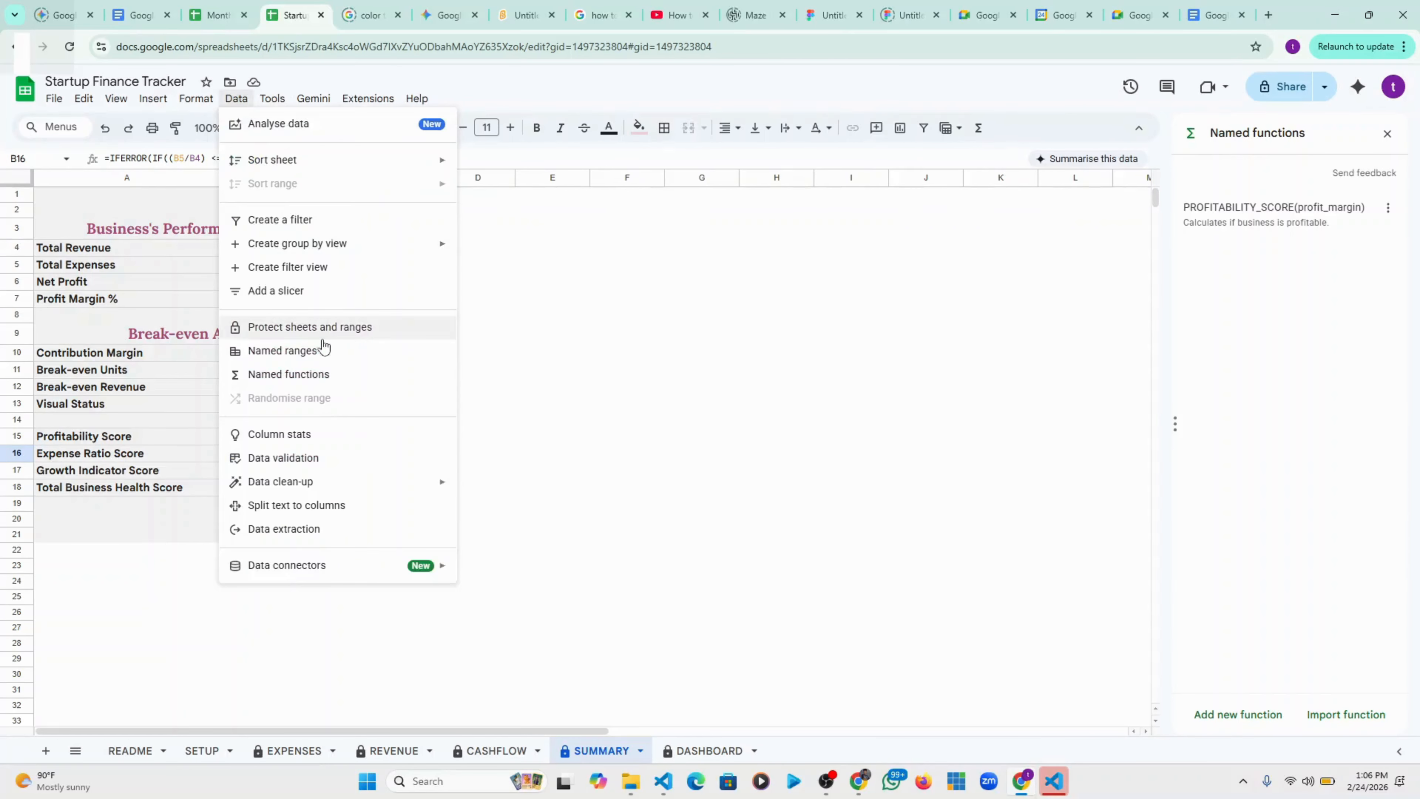
click(301, 374)
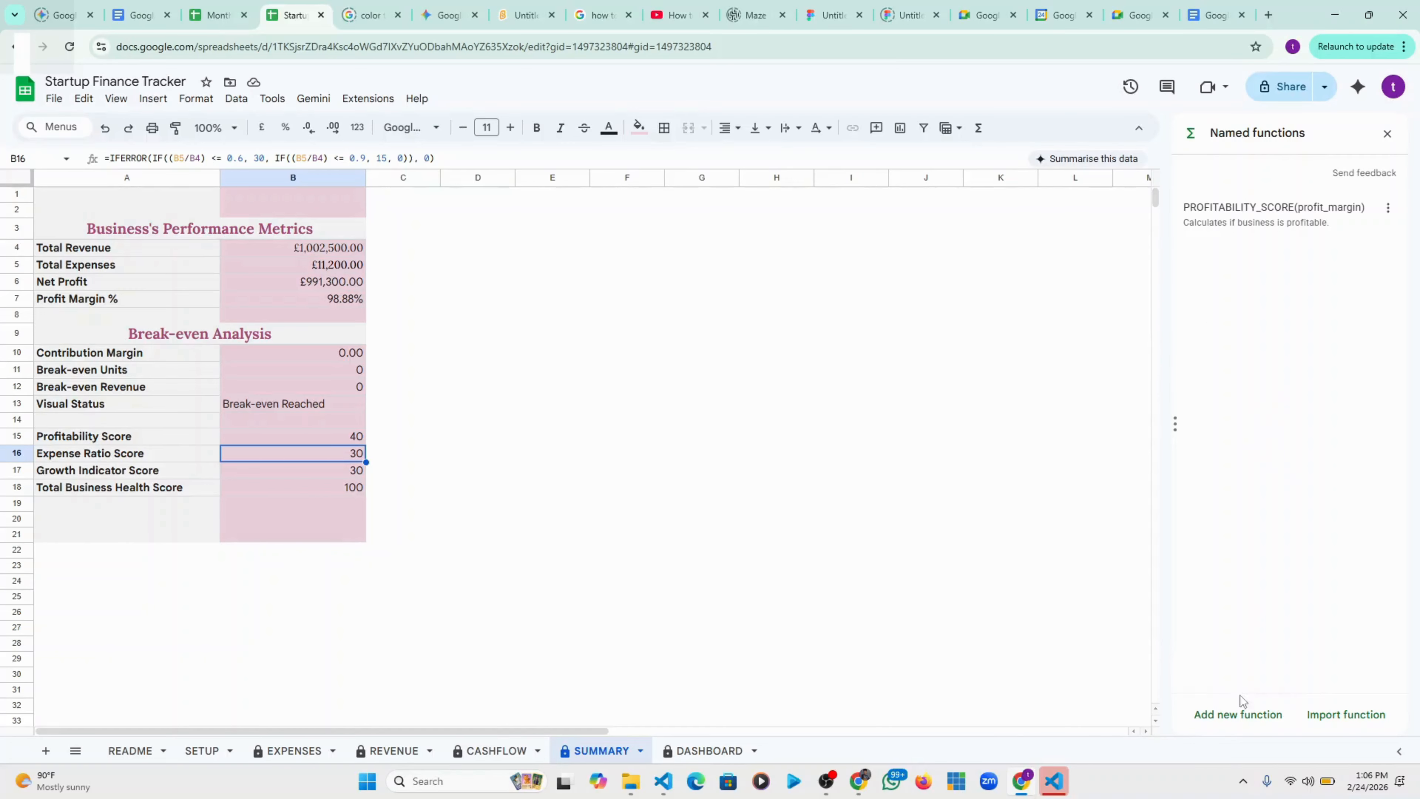
click(1224, 716)
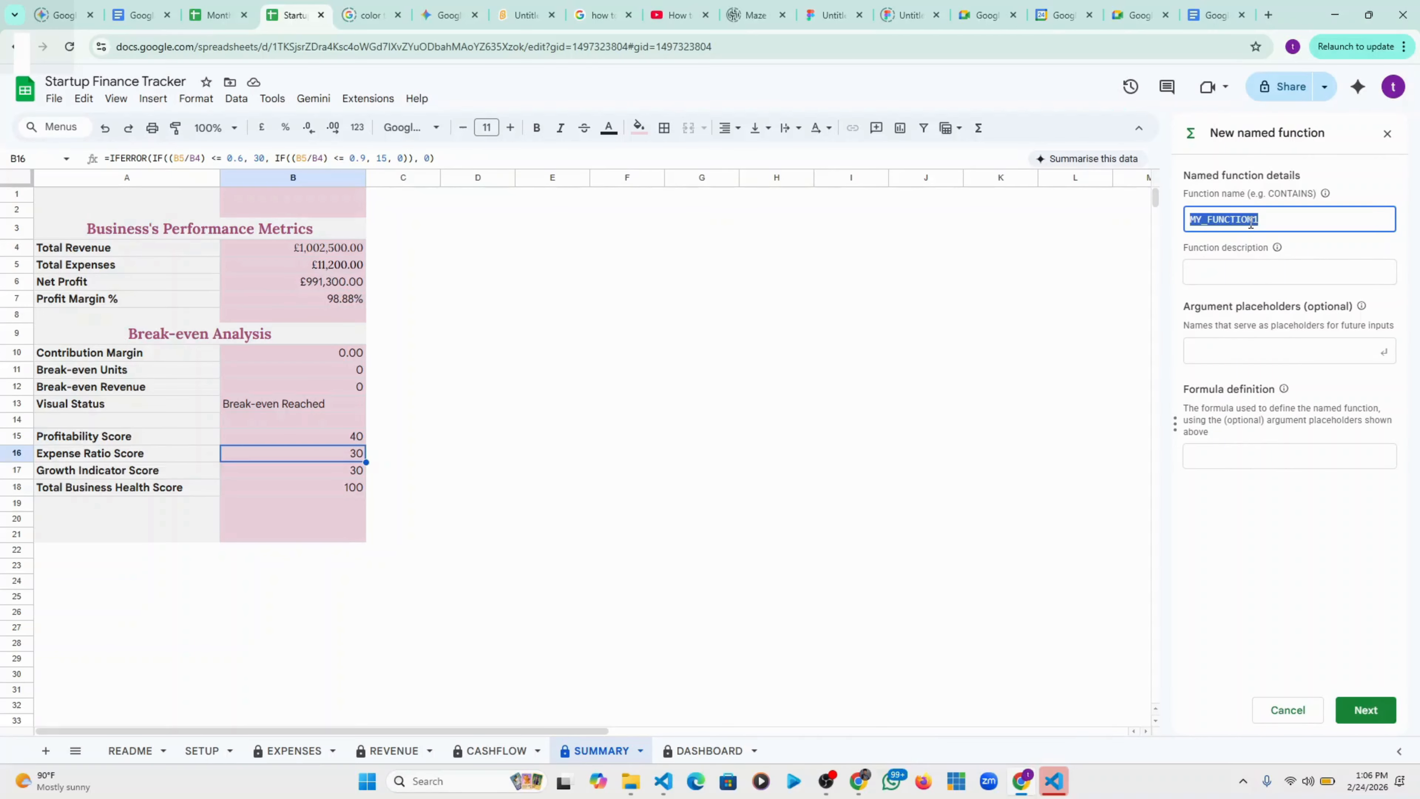
text(EXPENSE_RATION)
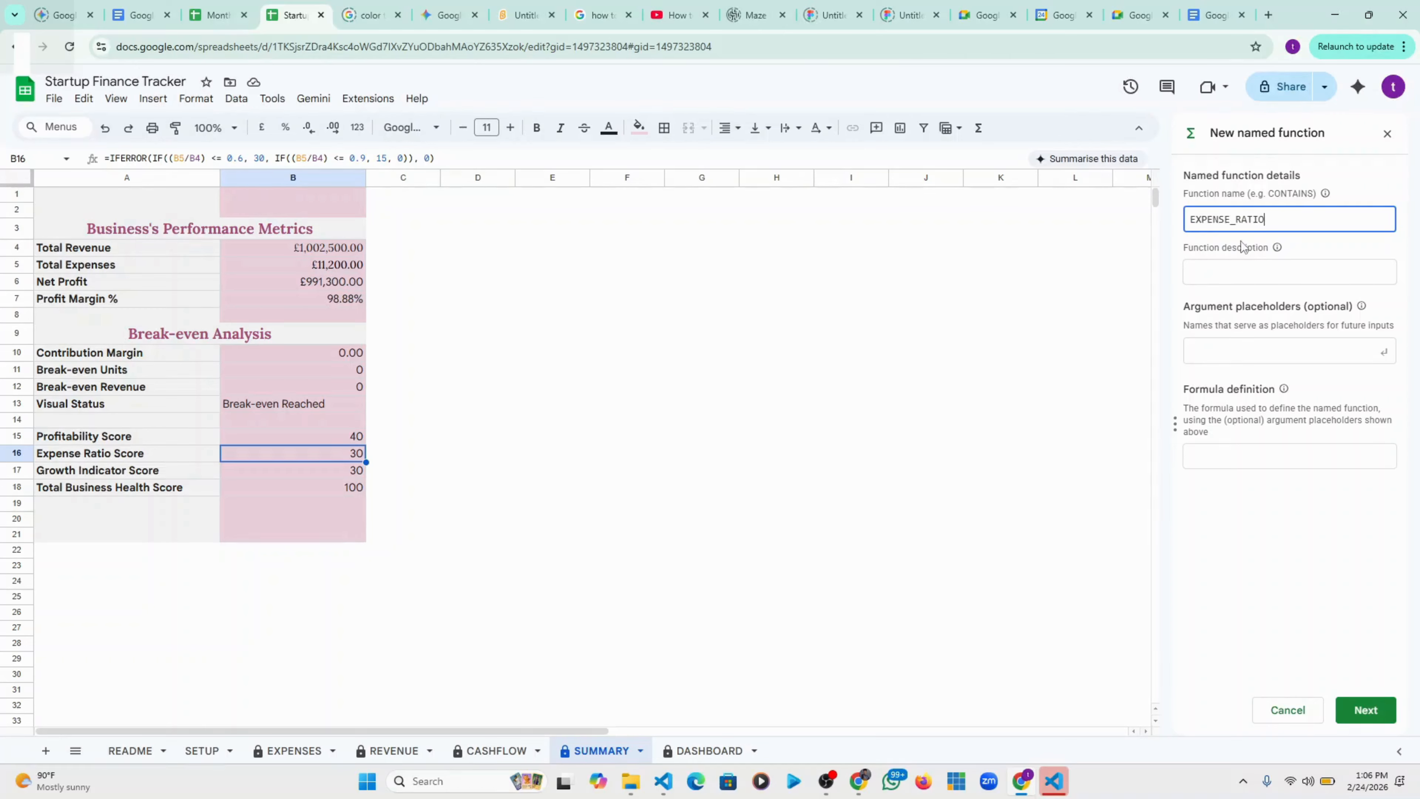
click(1224, 273)
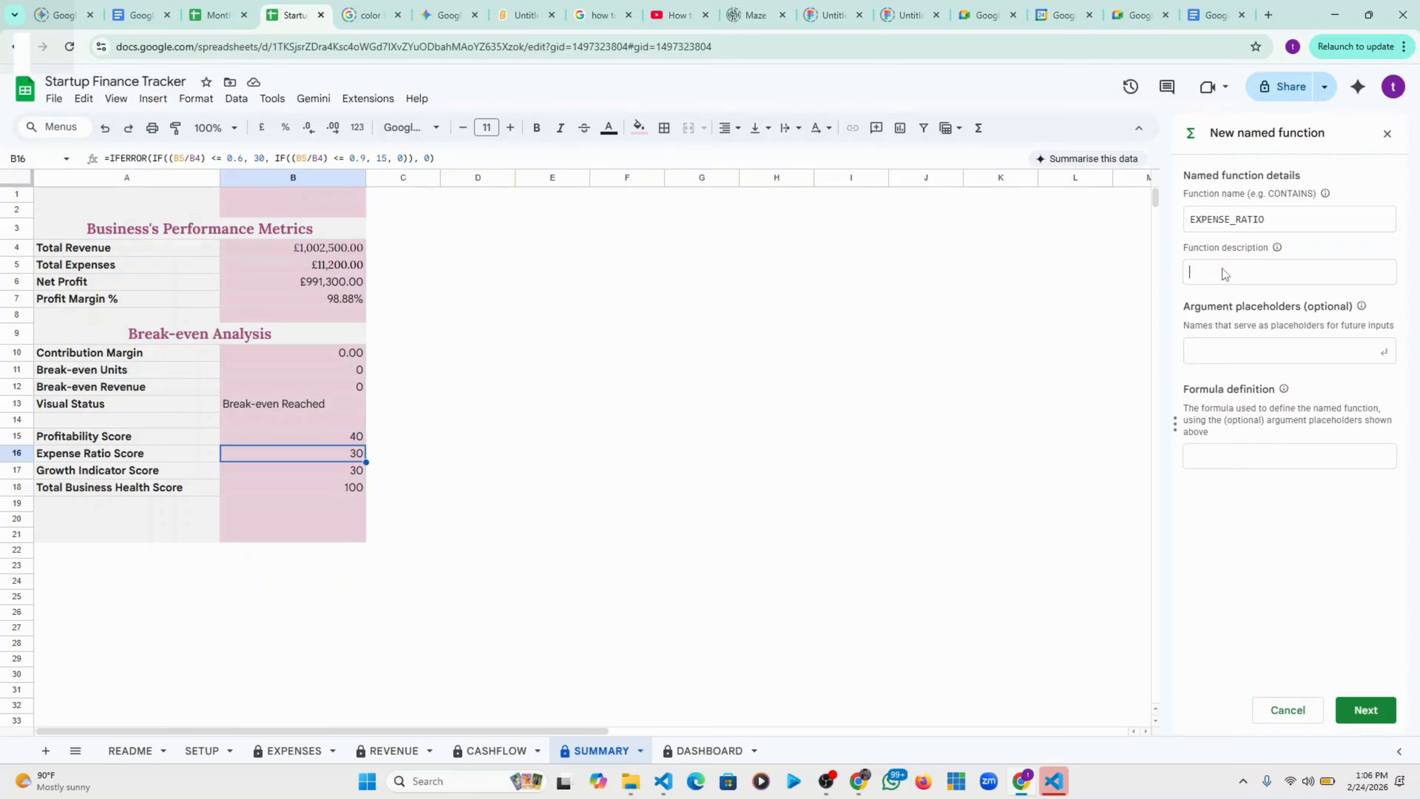
text(c)
key(BackSpace)
text(Calculates the expense ratio)
Copy the Expense Ratio Score formula from cell B16 into the formula definition of the new named function
click(462, 156)
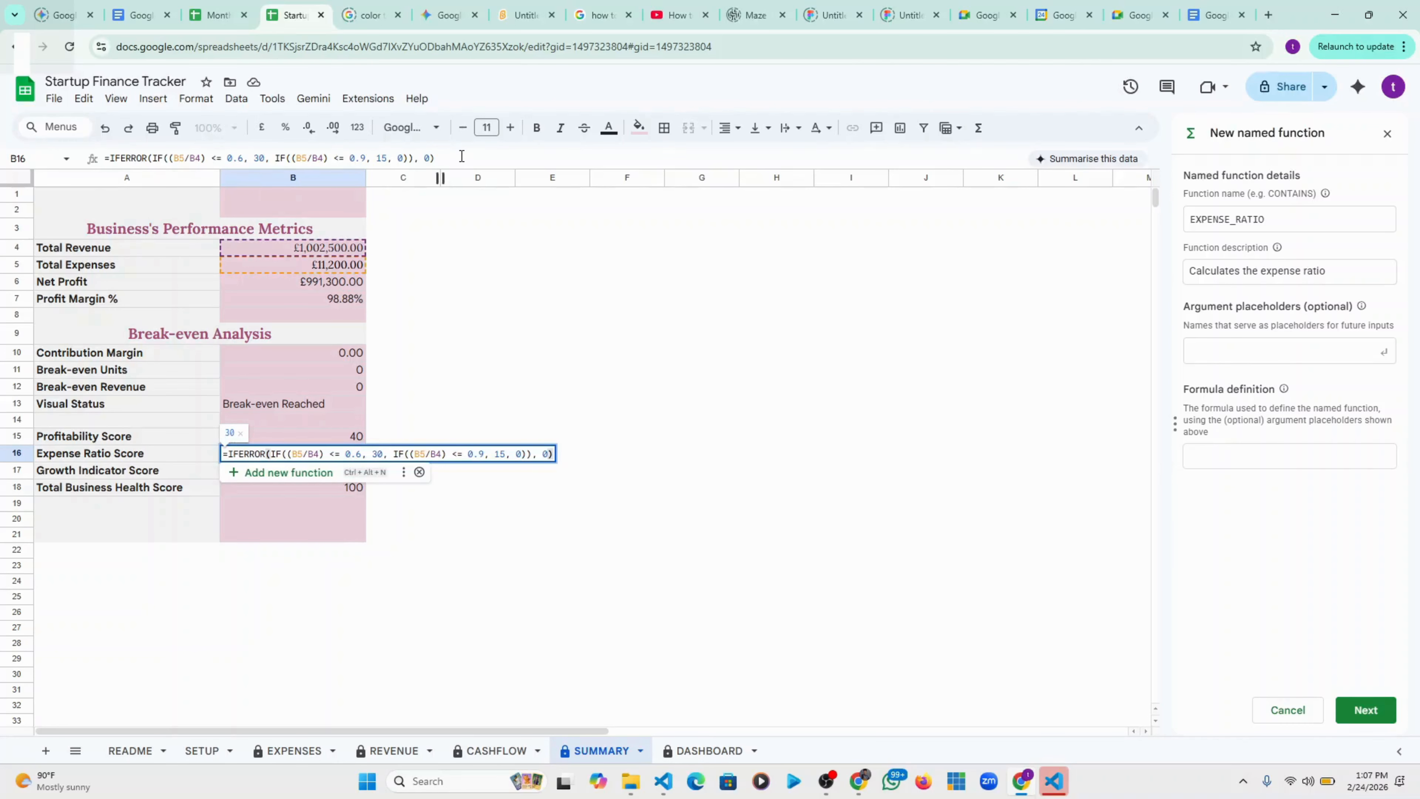
key(ctrl+a)
key(ctrl+c)
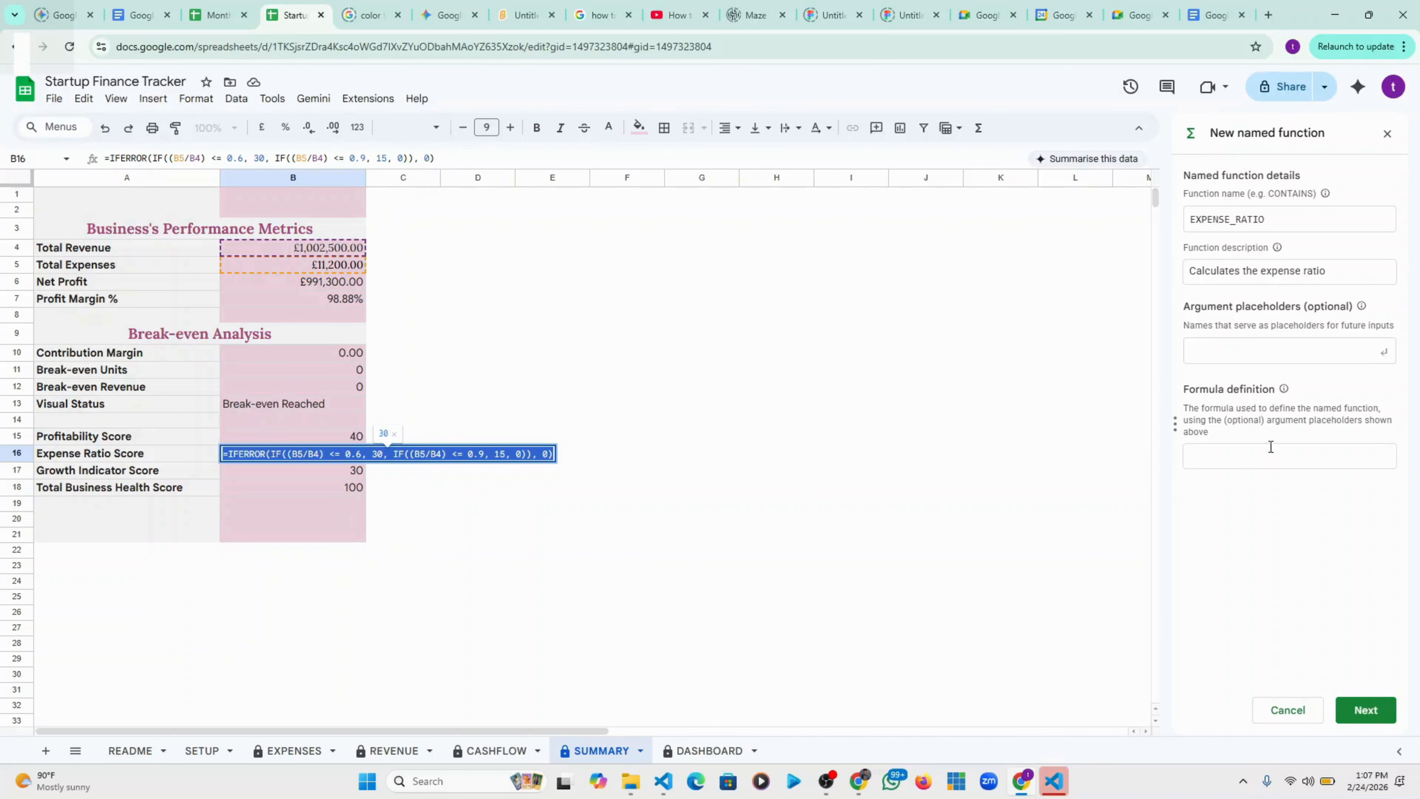
click(1238, 465)
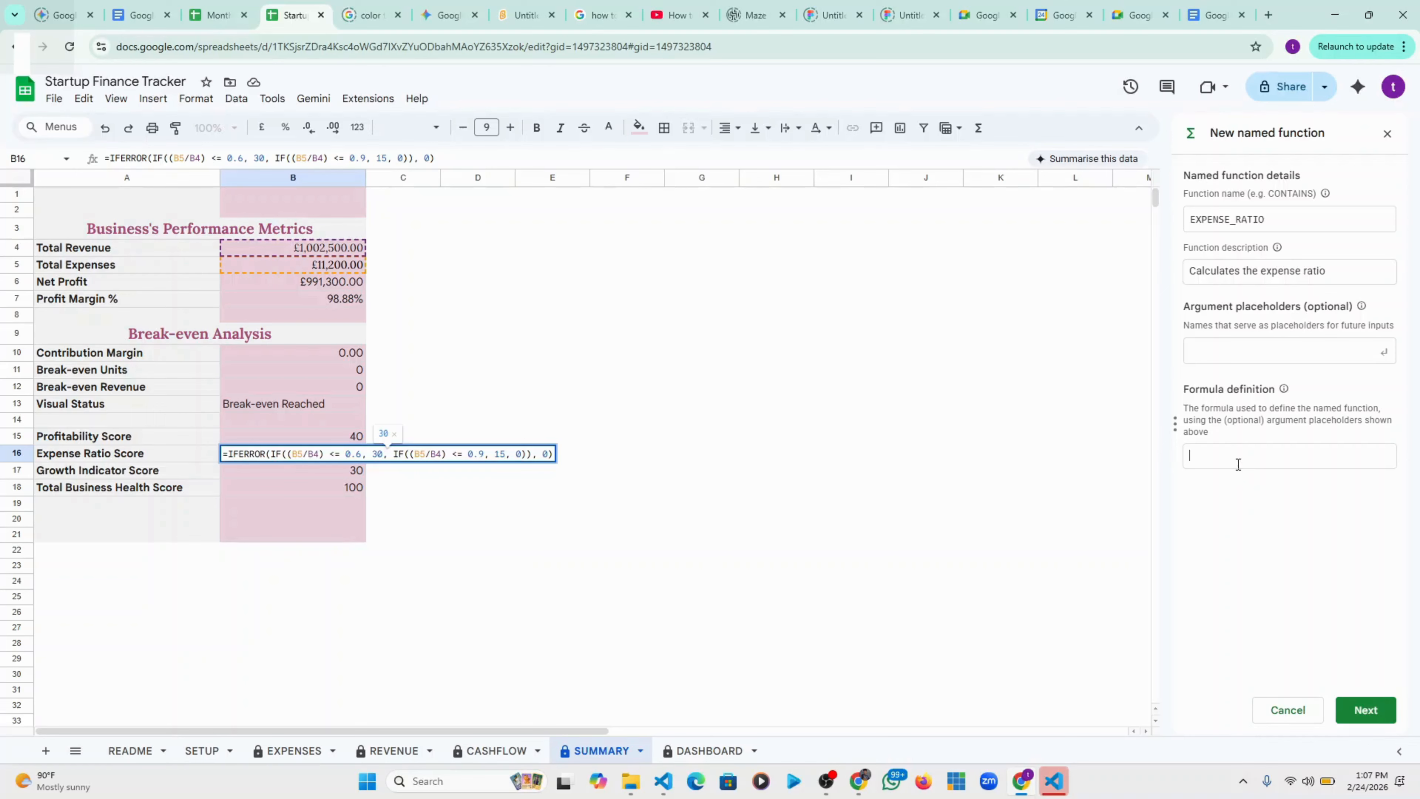
key(ctrl+v)
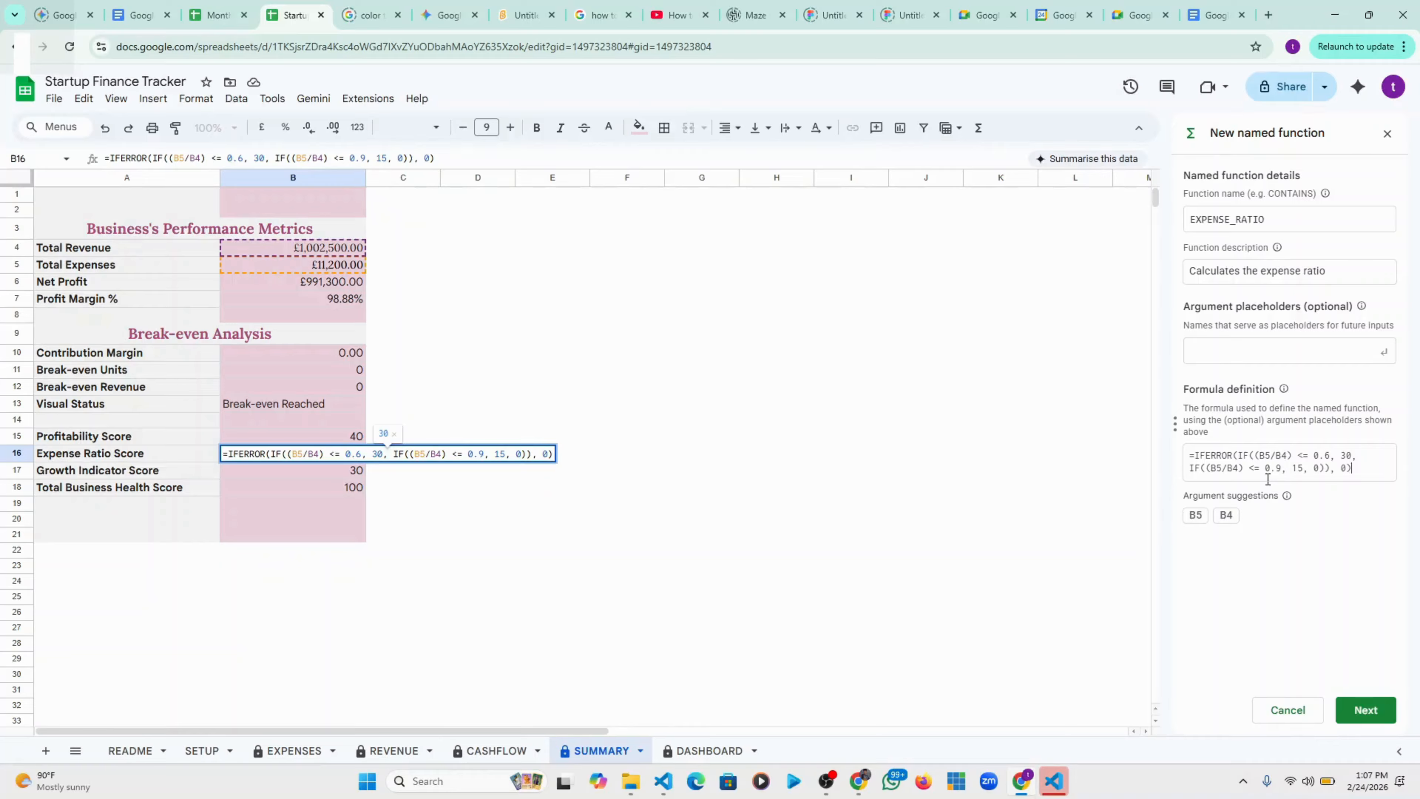
Replace B5 with the argument total_expenses and B4 with total_revenue in the function definition, and proceed to the additional details
click(1195, 516)
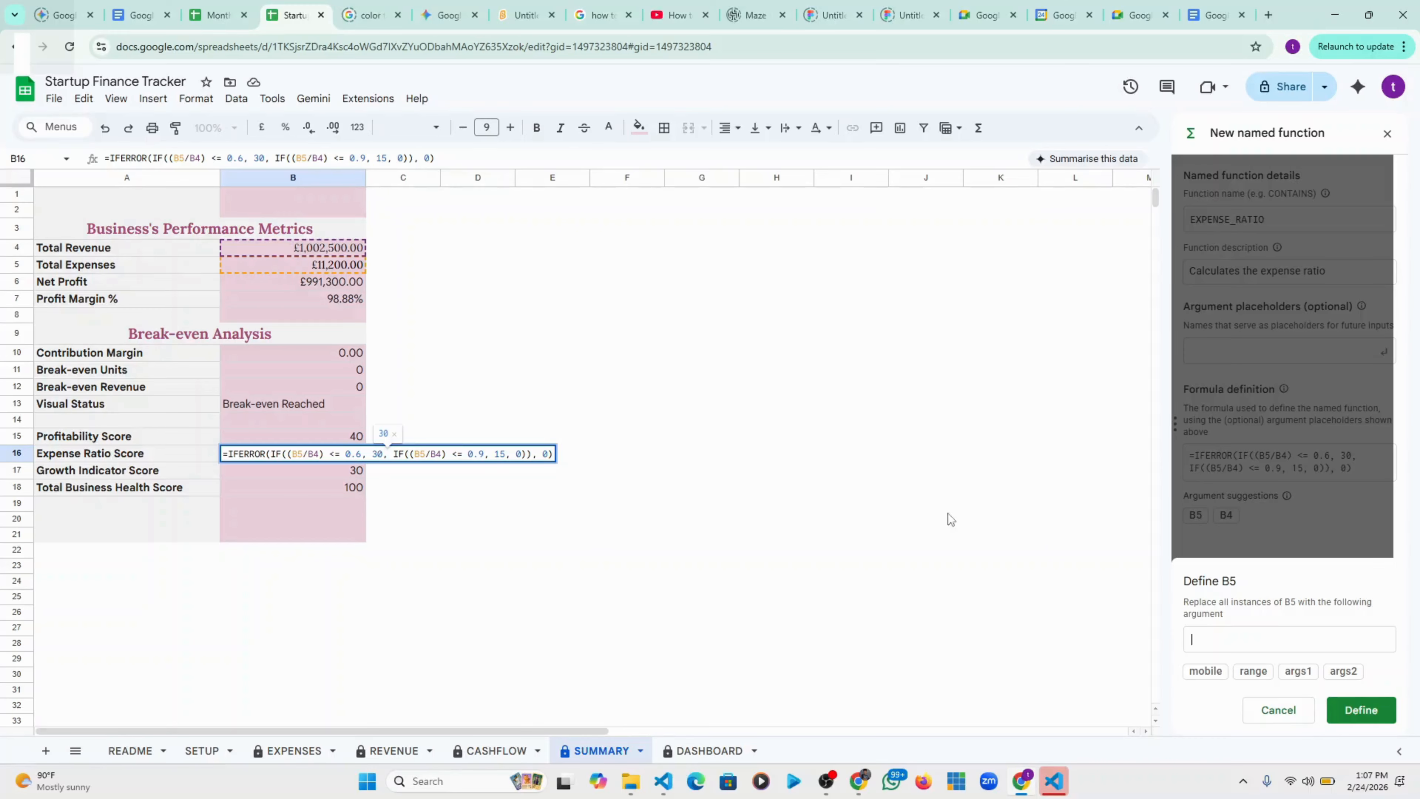
text(total_expenses)
click(1360, 709)
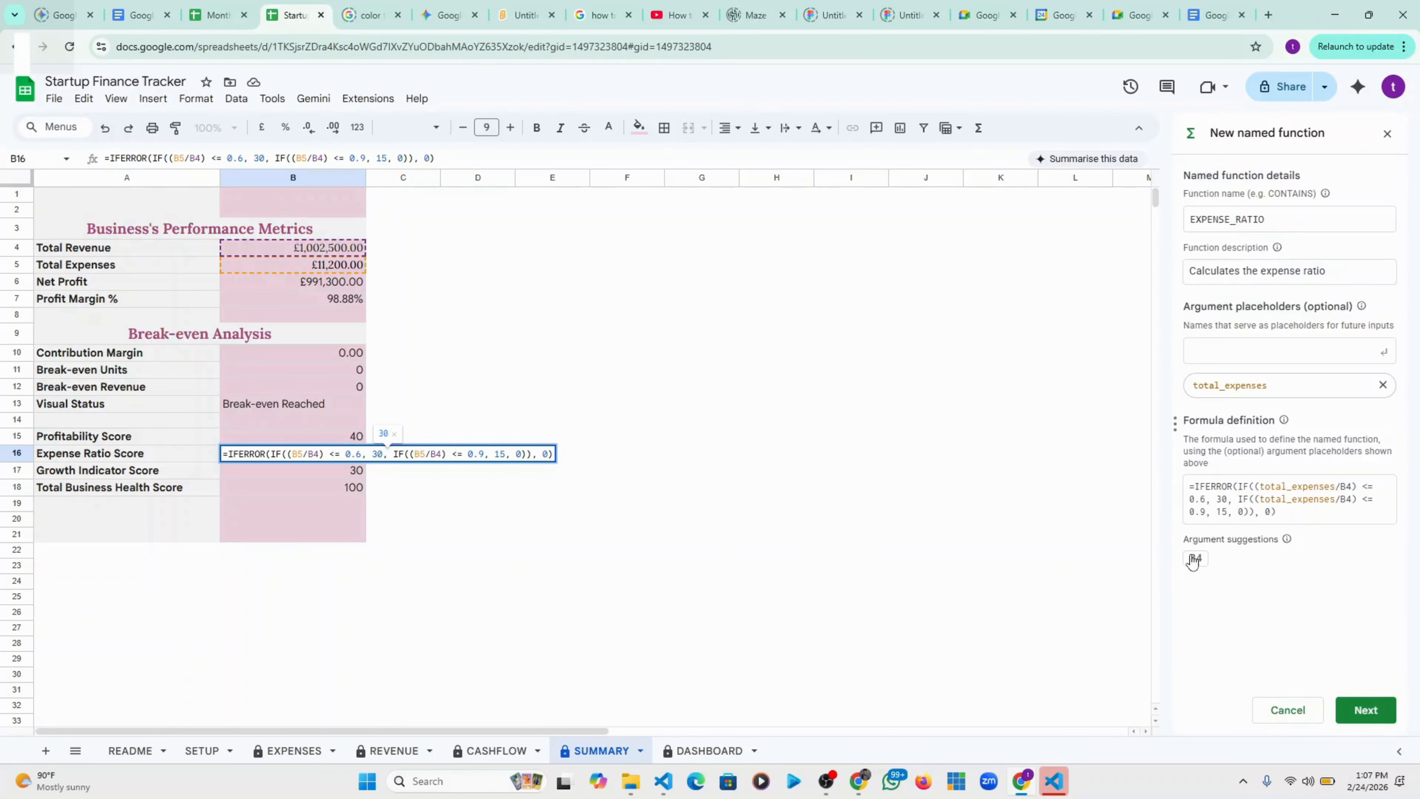
click(1193, 559)
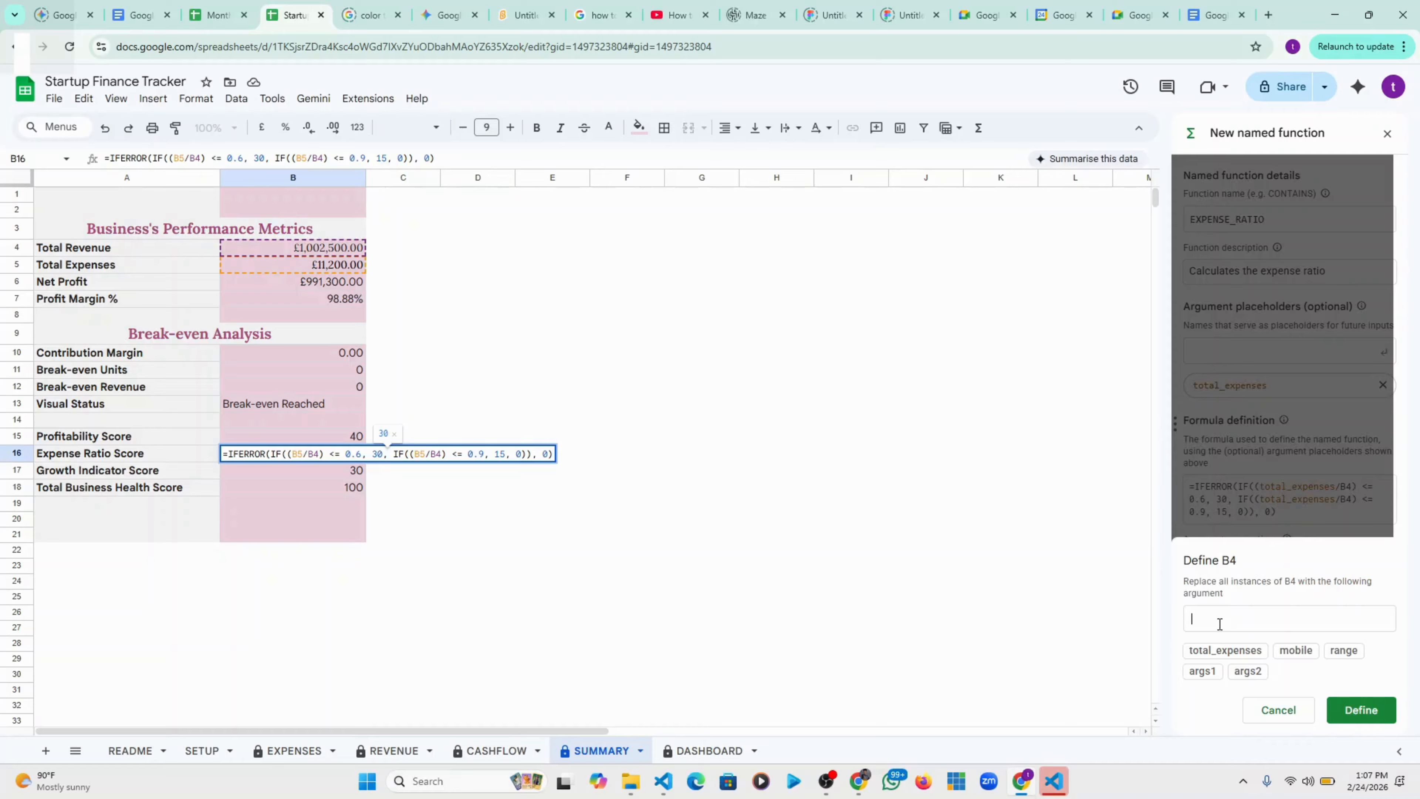
text(total_revenue)
click(1355, 706)
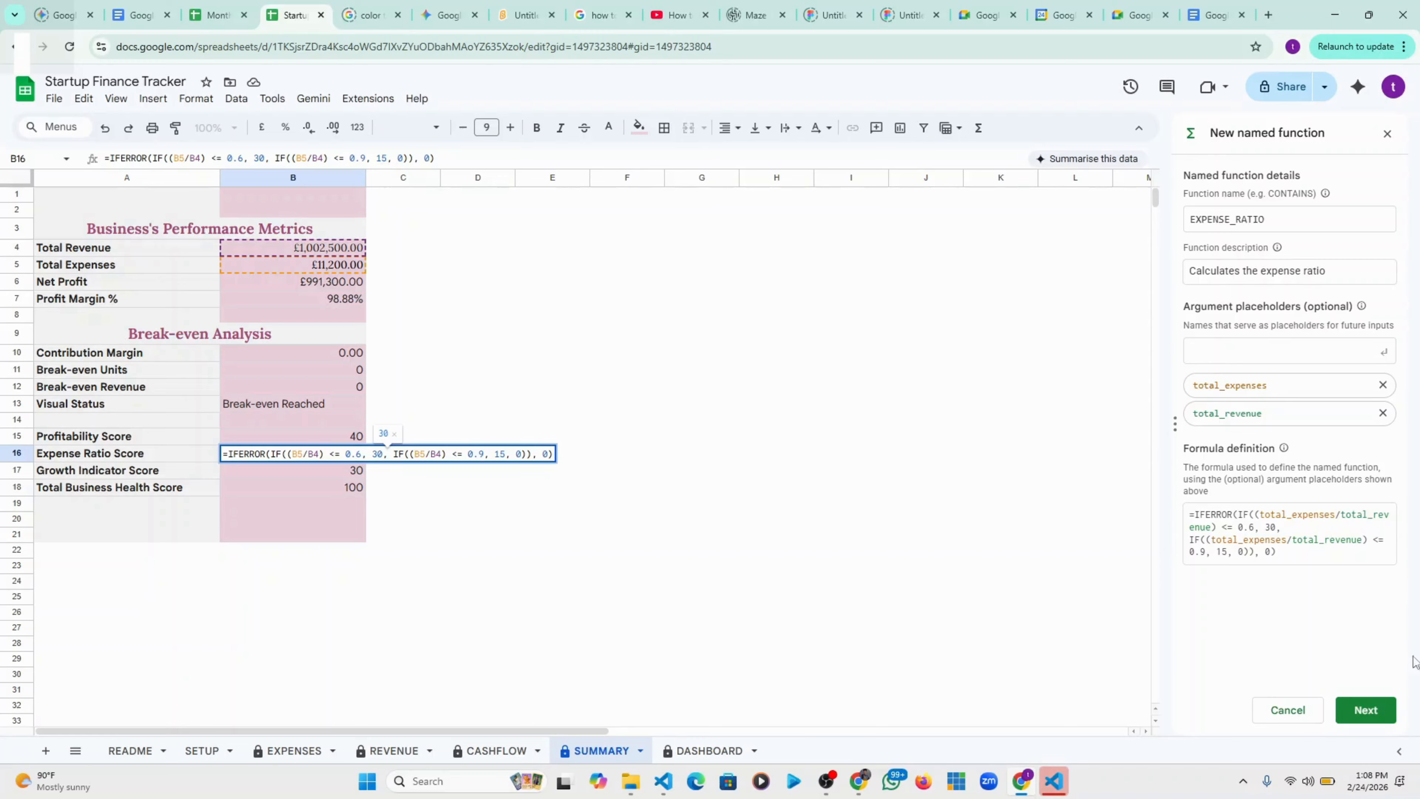
click(1367, 713)
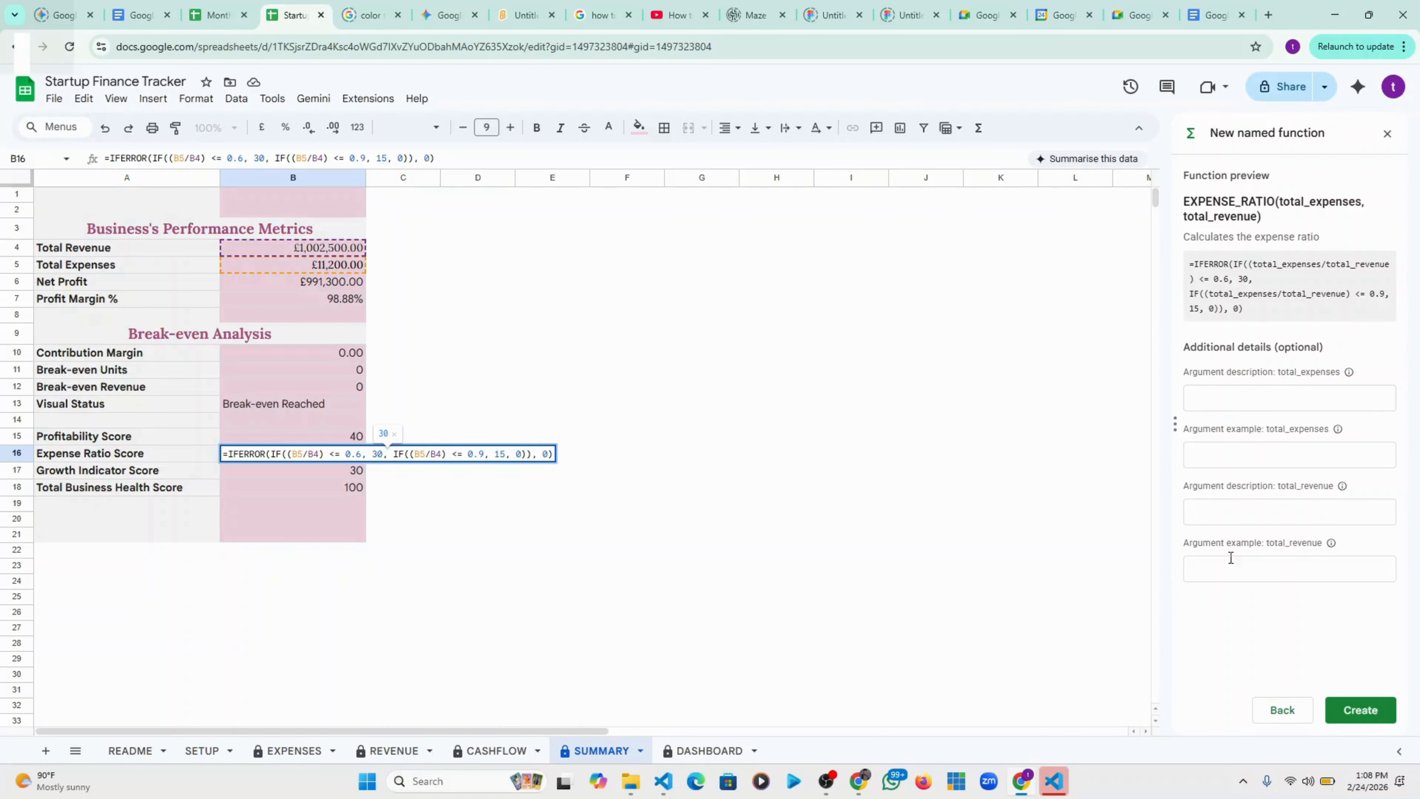
Describe the total_expenses argument as "Enter the total amount spent" and give total_expenses as its example
click(1215, 400)
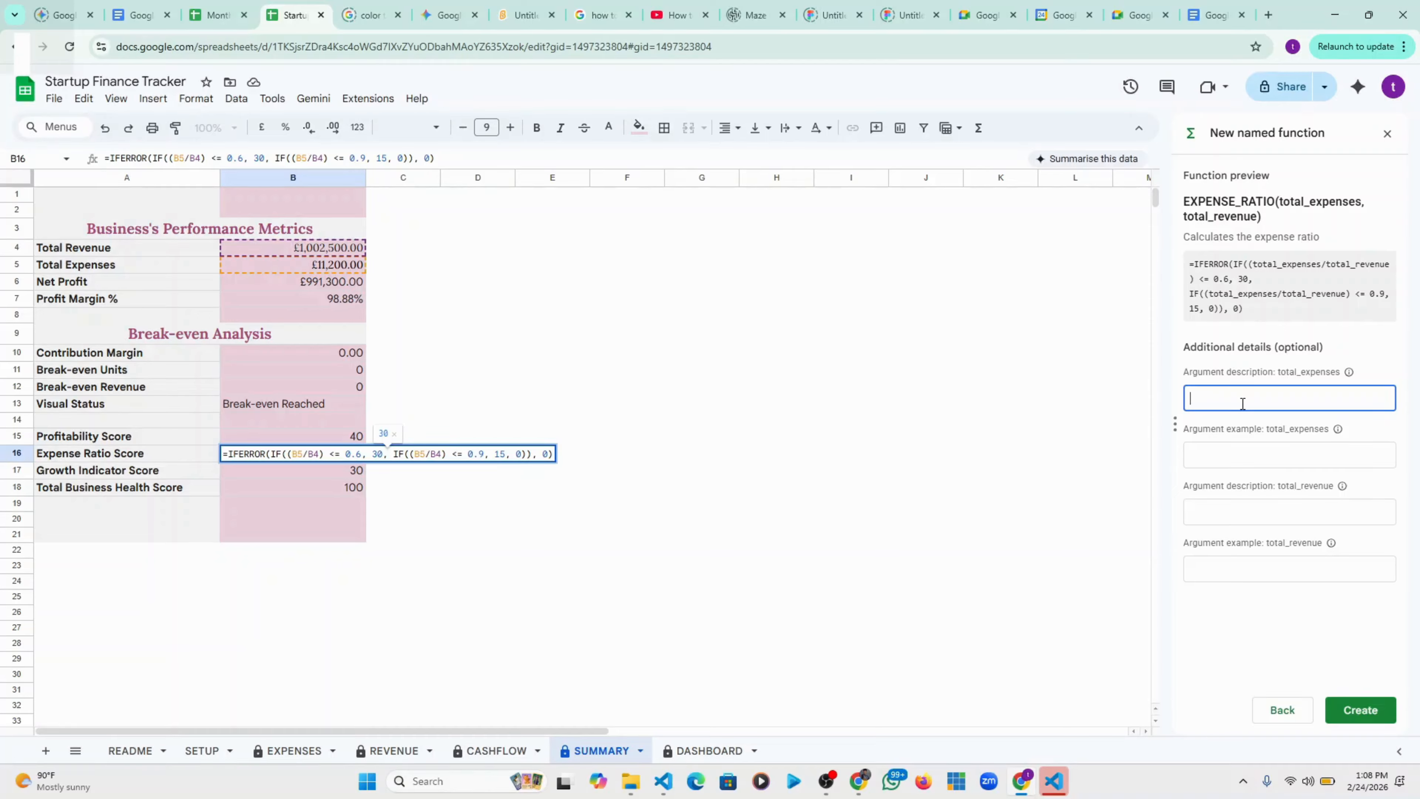
text(Enter the total amount spents)
key(BackSpace)
click(1279, 451)
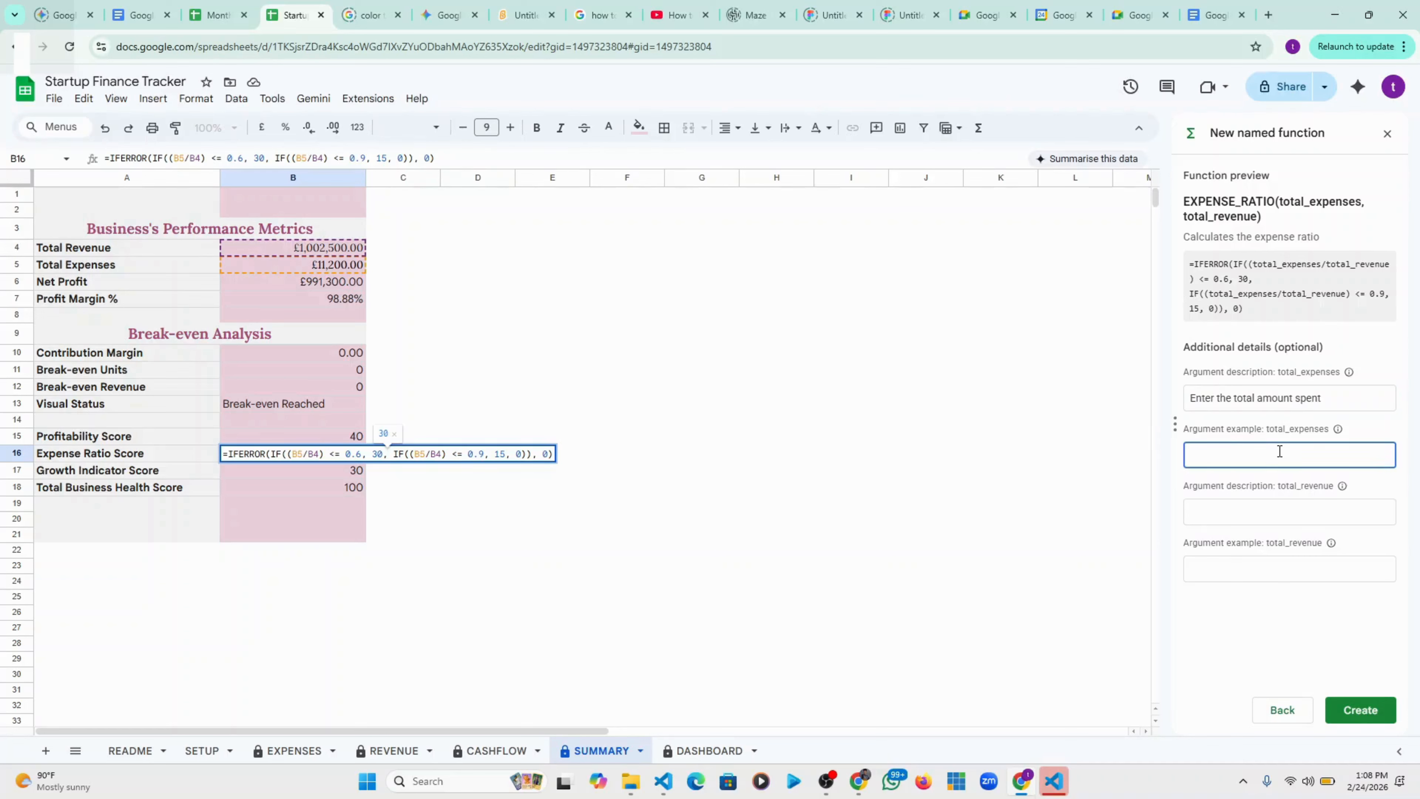
text(total_expenses)
Describe the total_revenue argument as "Enter the amount earned" with the example total_revenue, and create the named function
click(1239, 522)
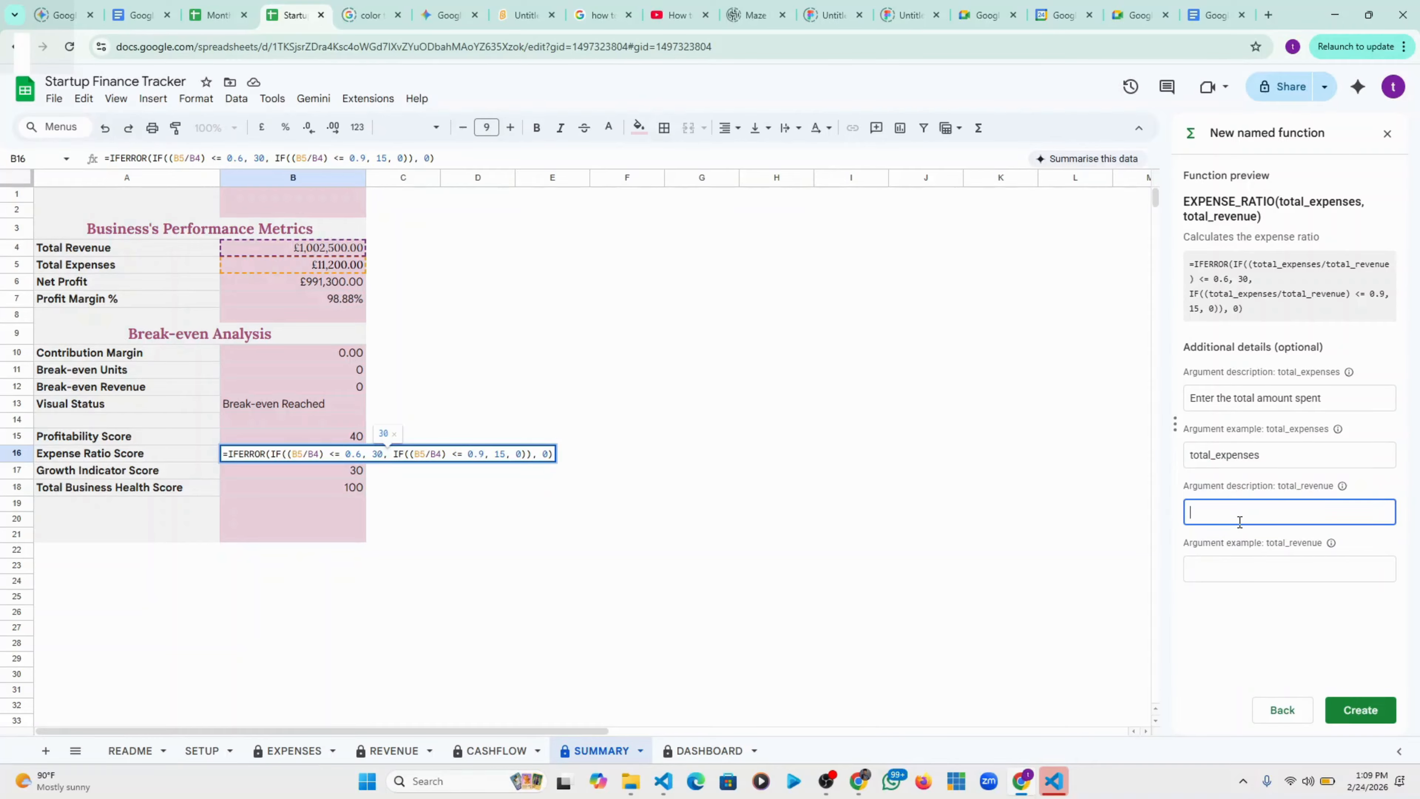
text(Enter the amount ear)
text(ned)
click(1271, 579)
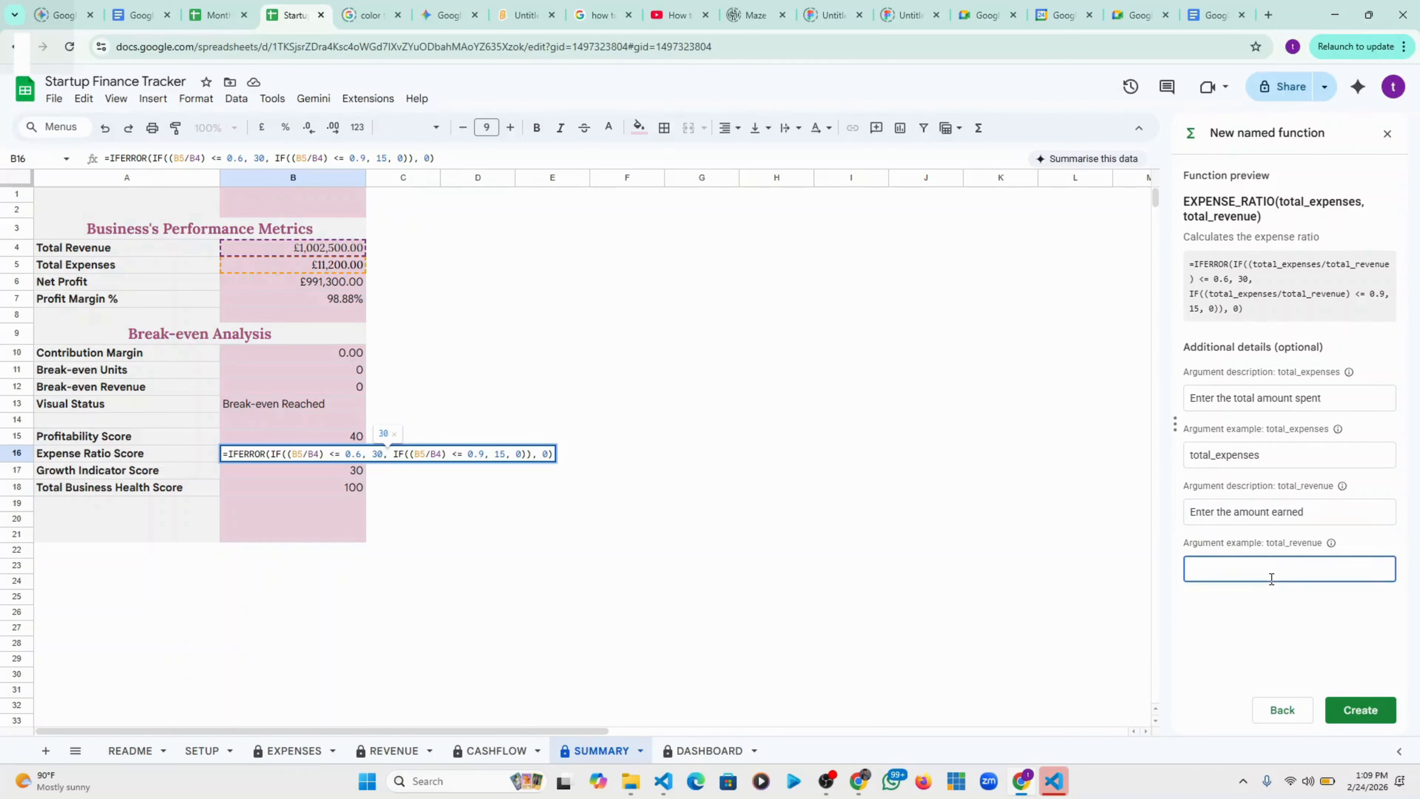
text(total_revenue)
click(1355, 709)
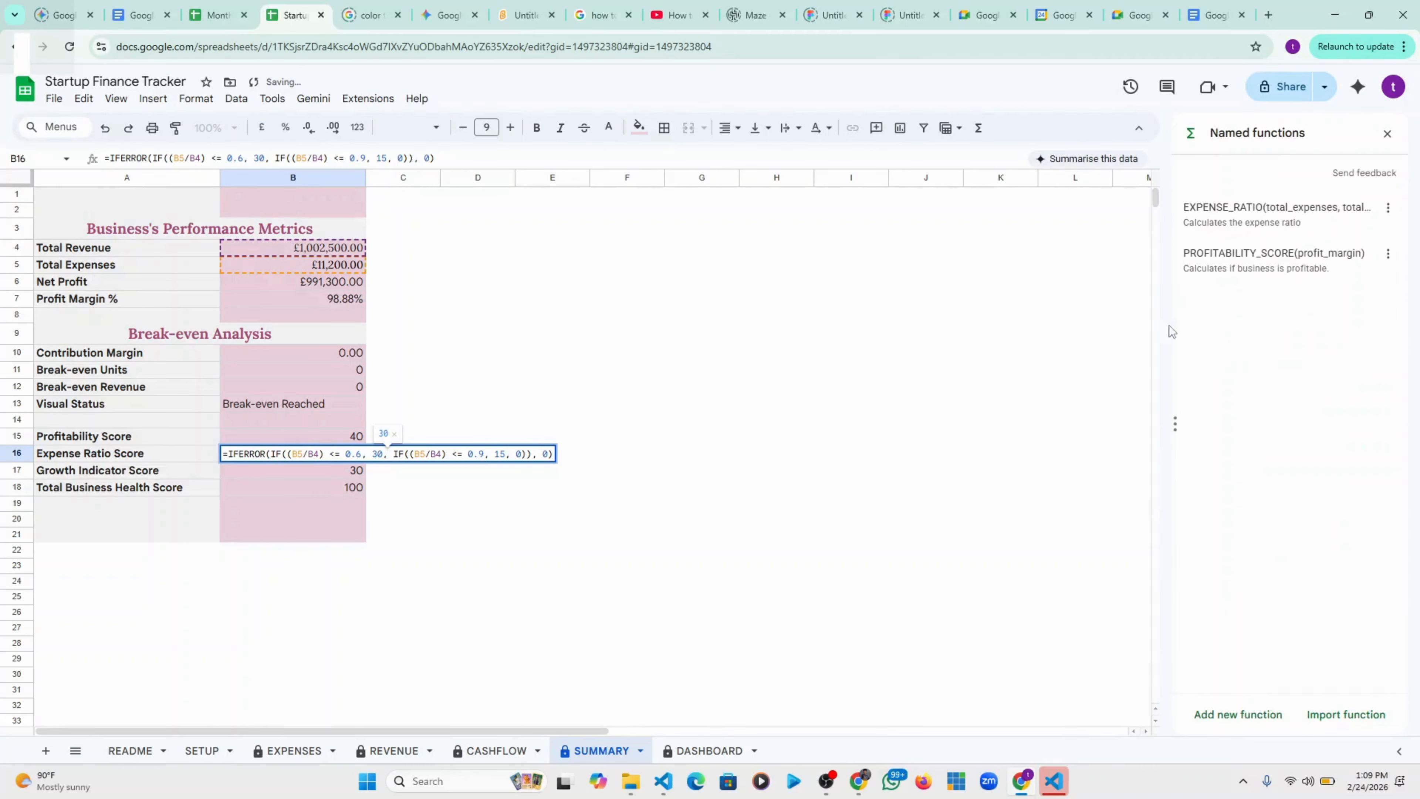
Clear the existing formula from the Expense Ratio Score cell B16, allowing the edit to the protected sheet
click(476, 503)
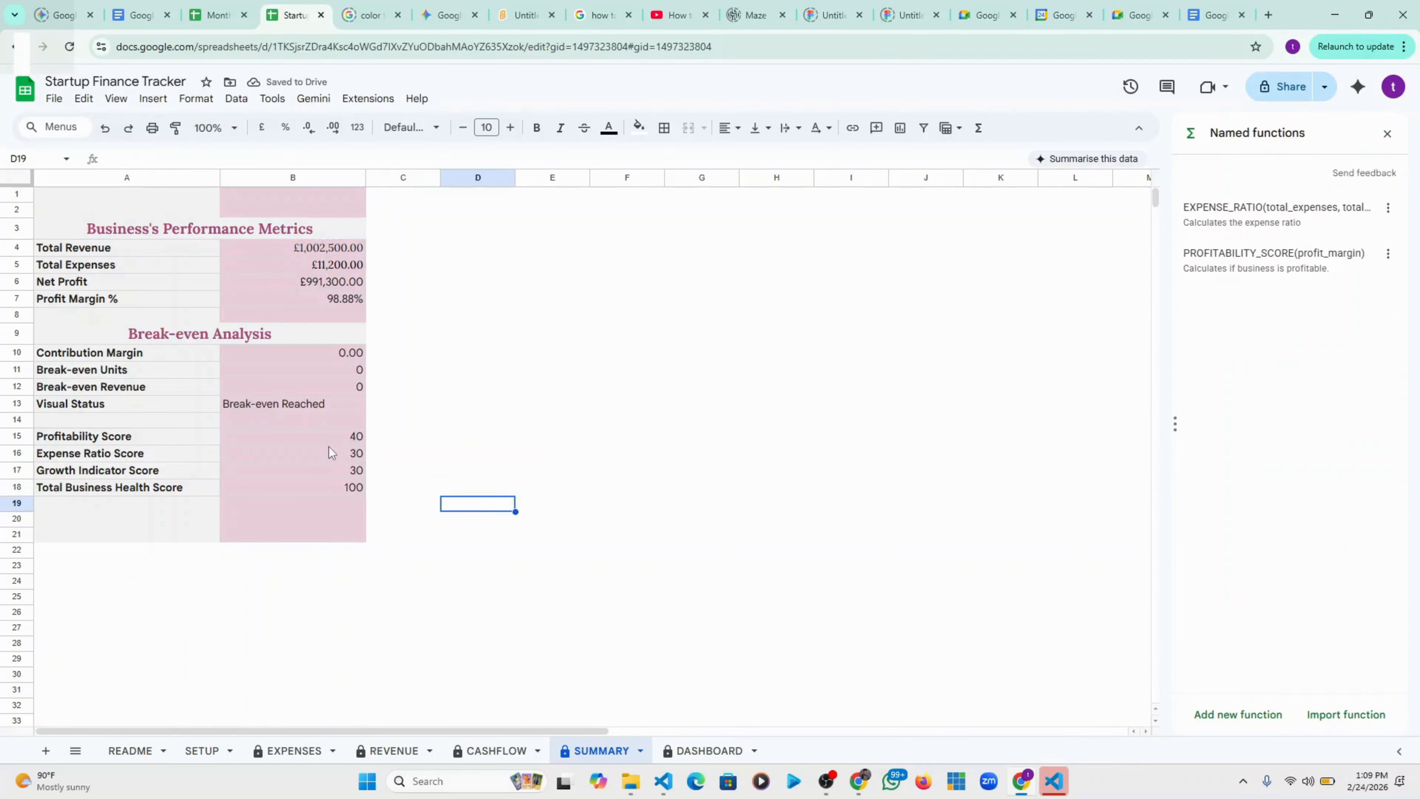
click(302, 456)
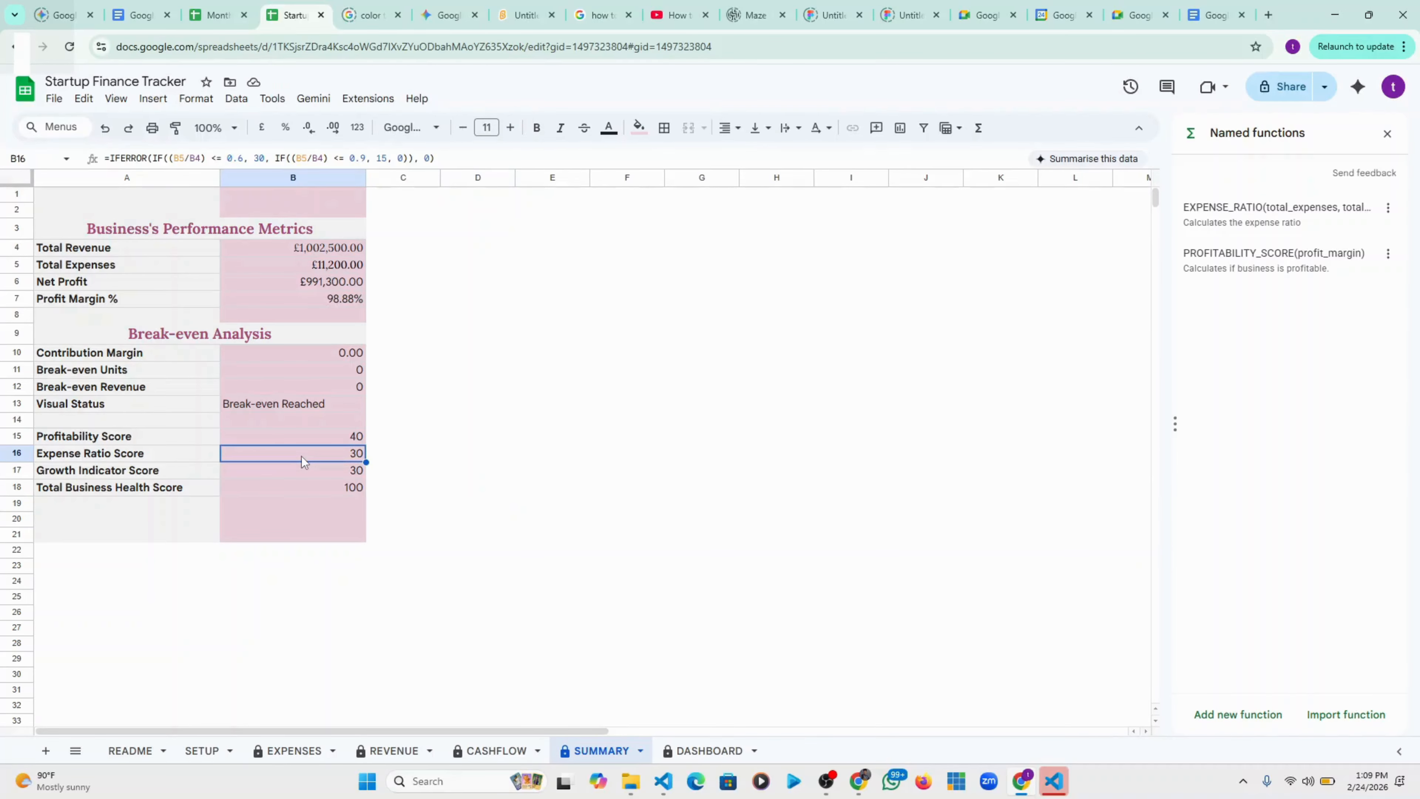
double_click(302, 456)
click(856, 490)
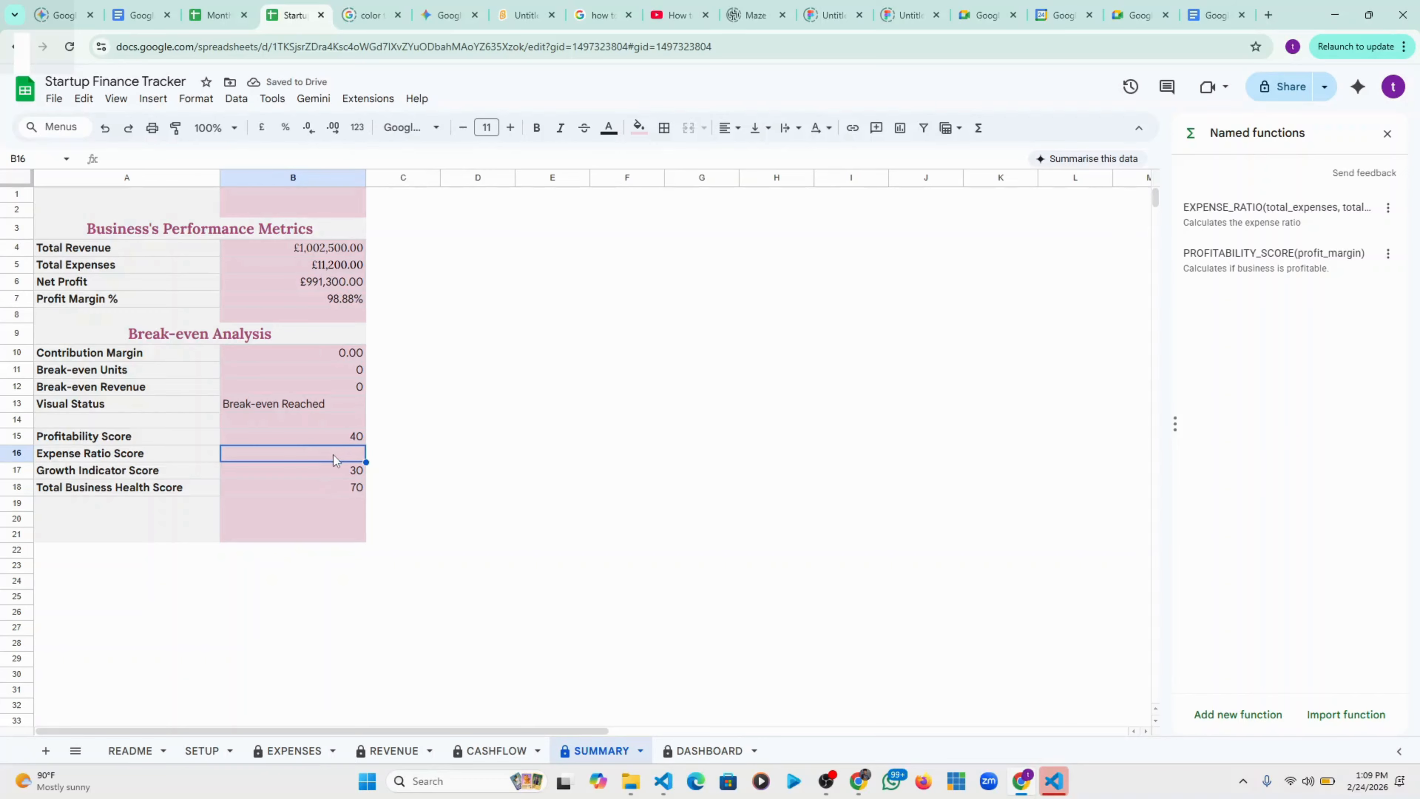
Begin a formula in B16 with the EXPENSE_RATIO named function and review the function's full help text
text(=)
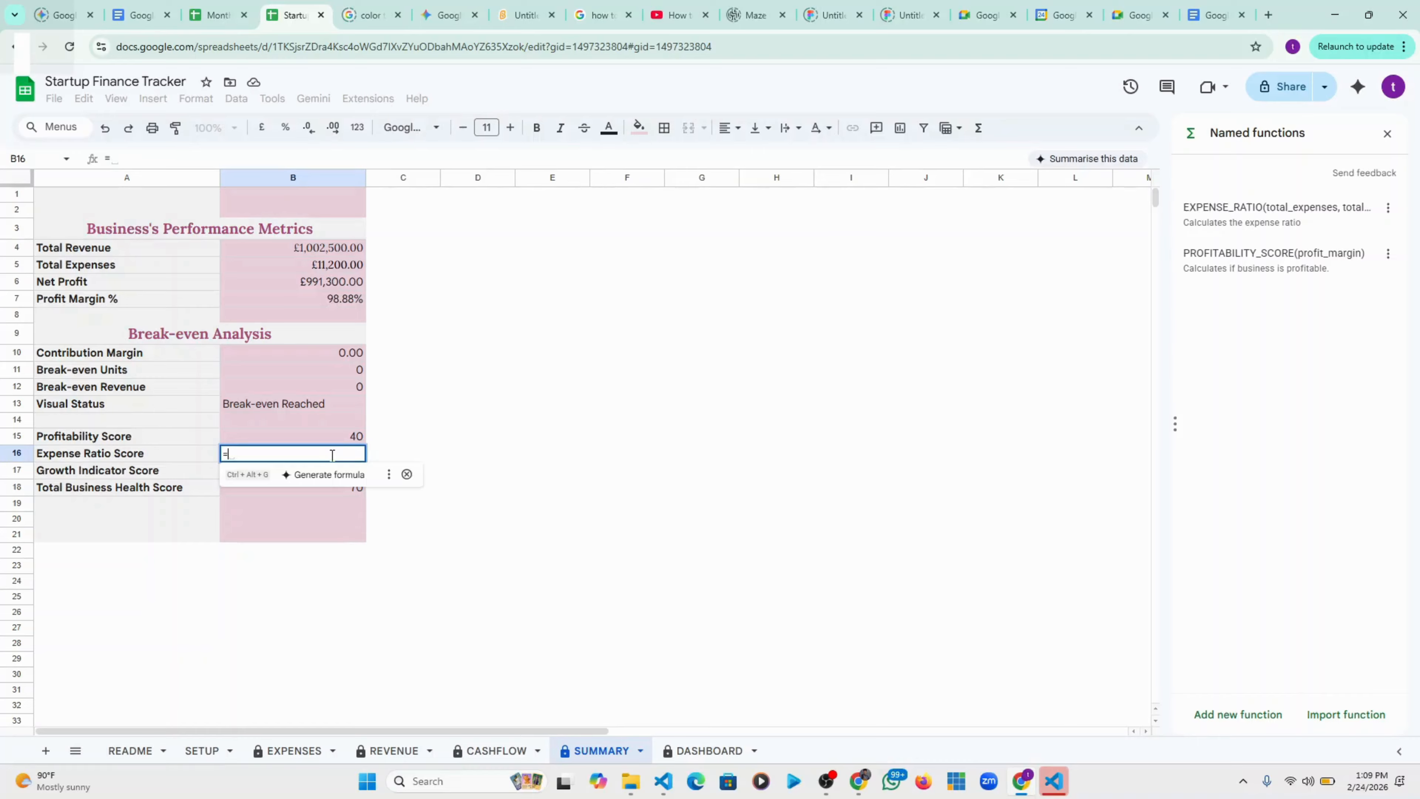
text(expe)
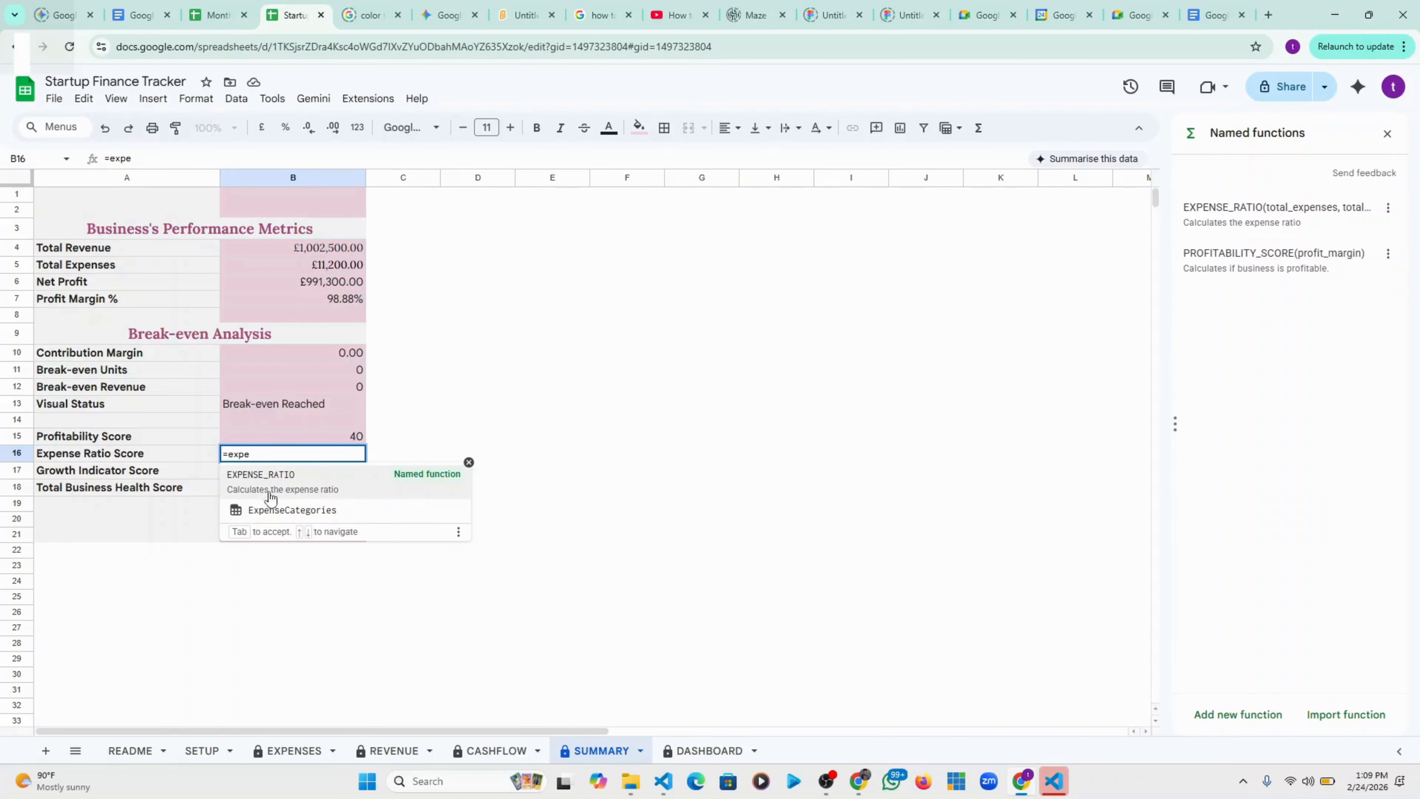
click(313, 483)
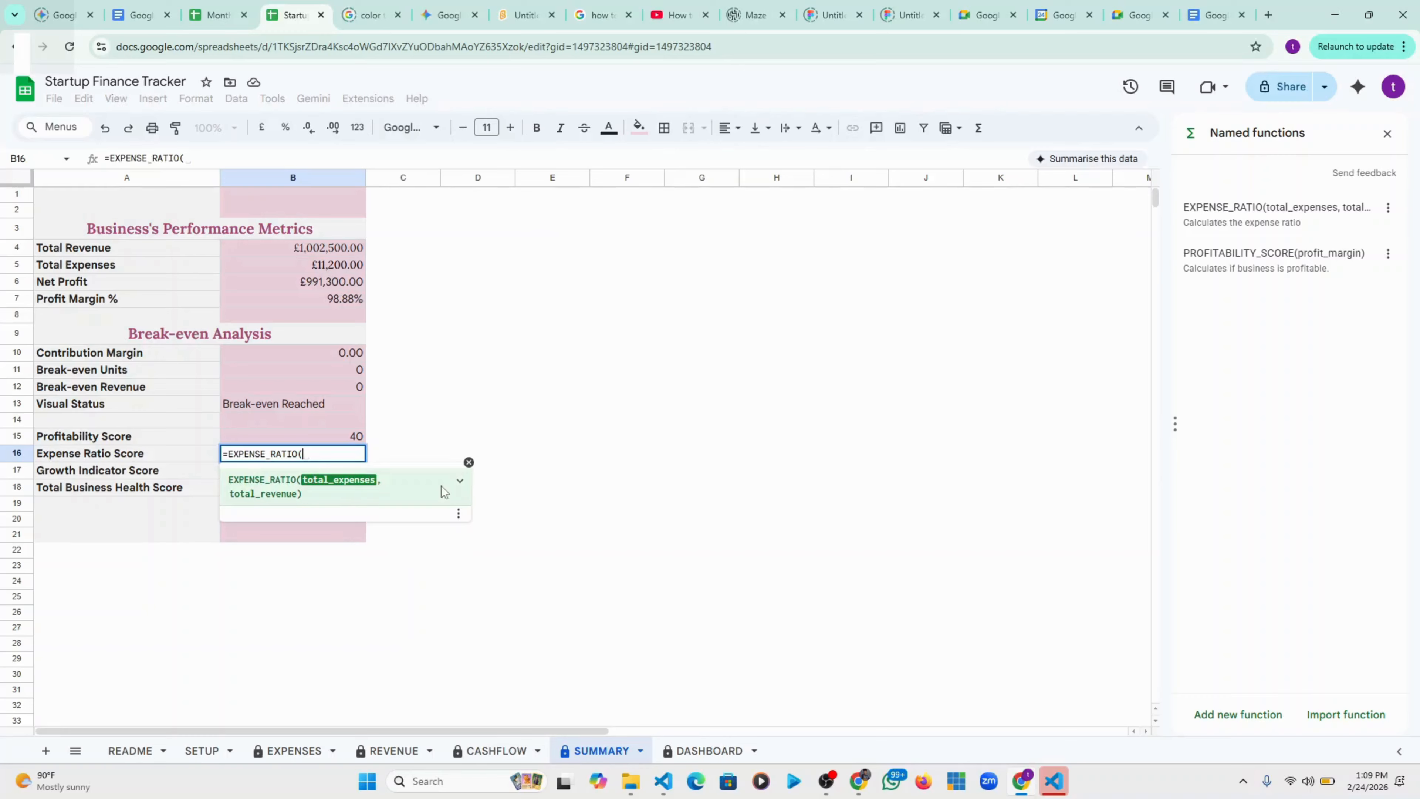
click(459, 481)
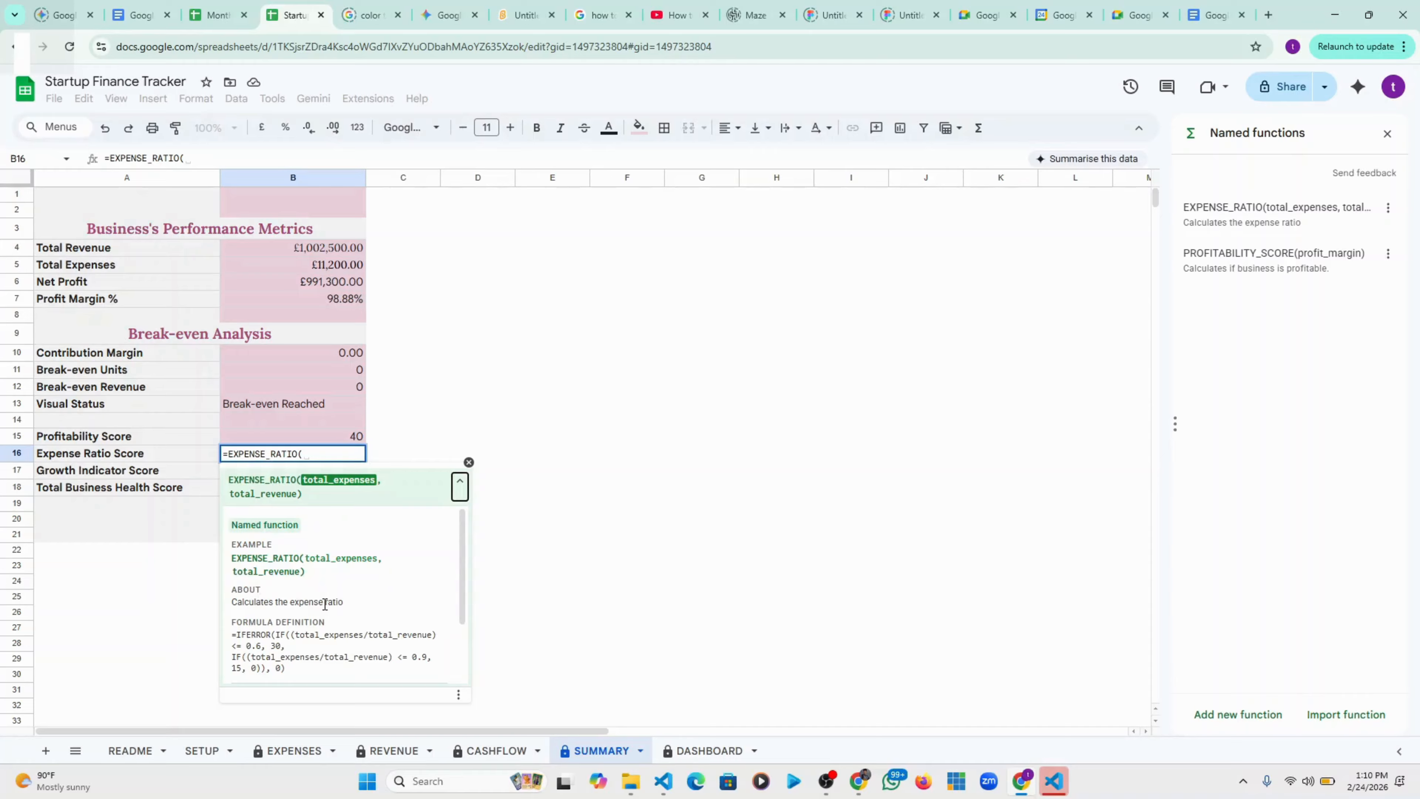
scroll(324, 604, down, 1)
scroll(324, 604, down, 1)
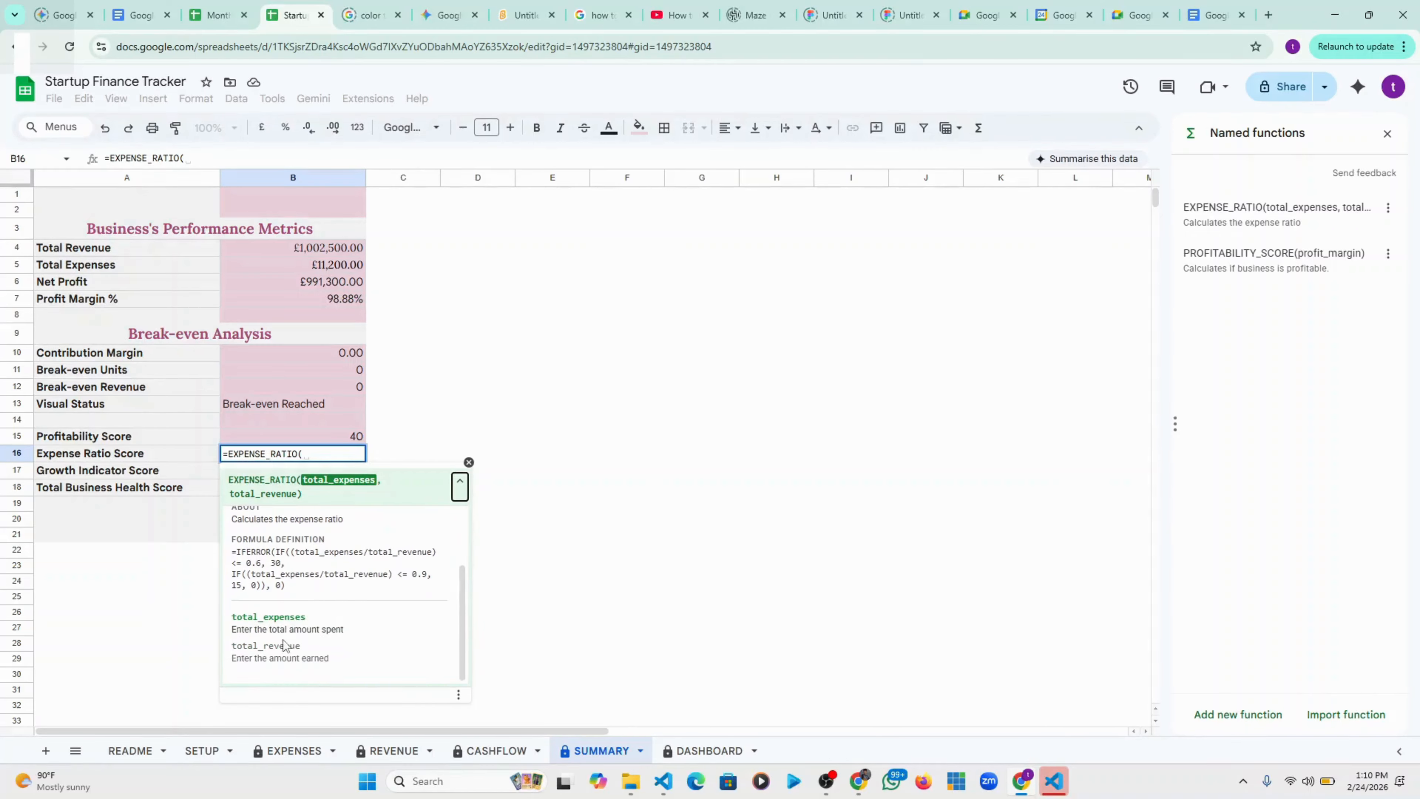
scroll(329, 577, up, 2)
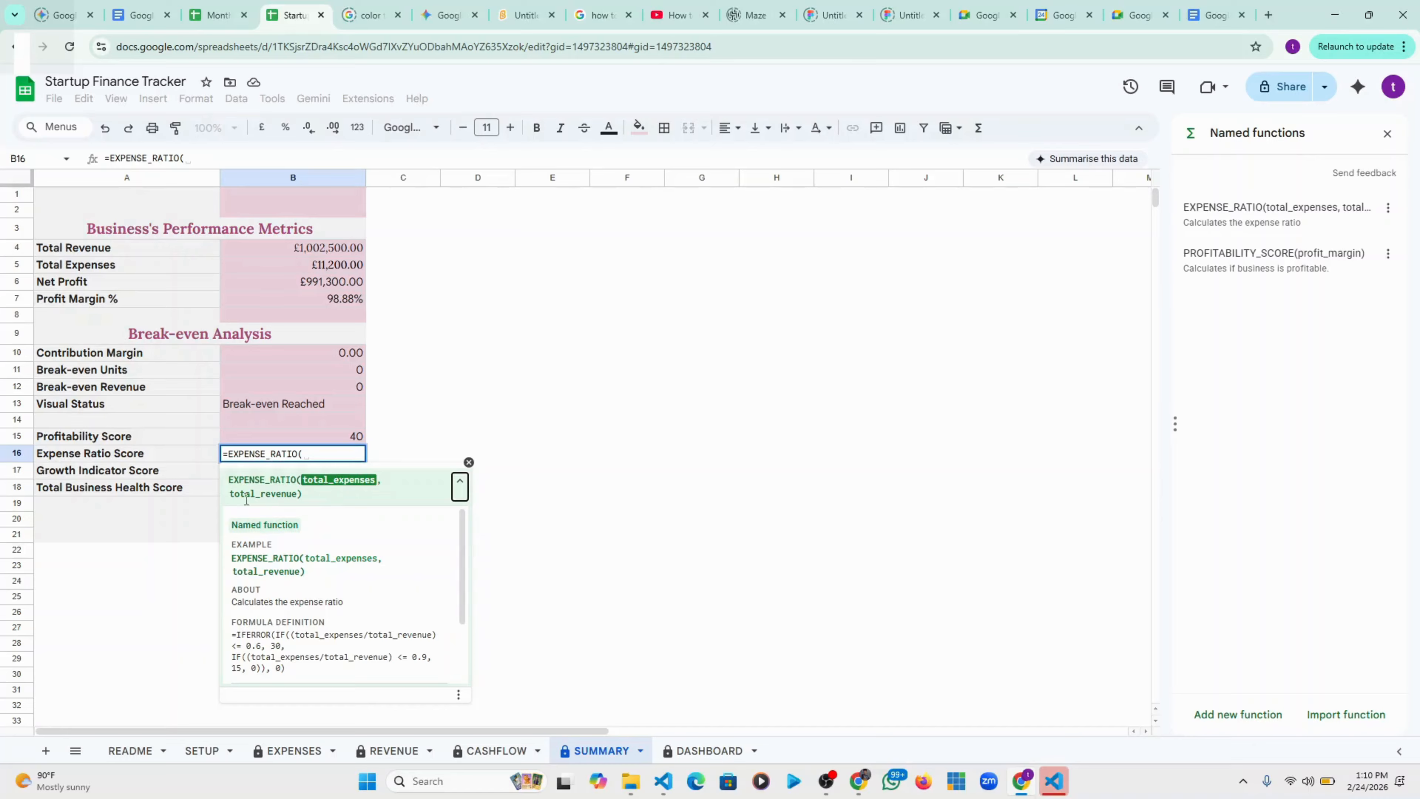
Complete the B16 formula as =EXPENSE_RATIO(B5,B4), allow the protected edit, and check the cell's formula
click(319, 453)
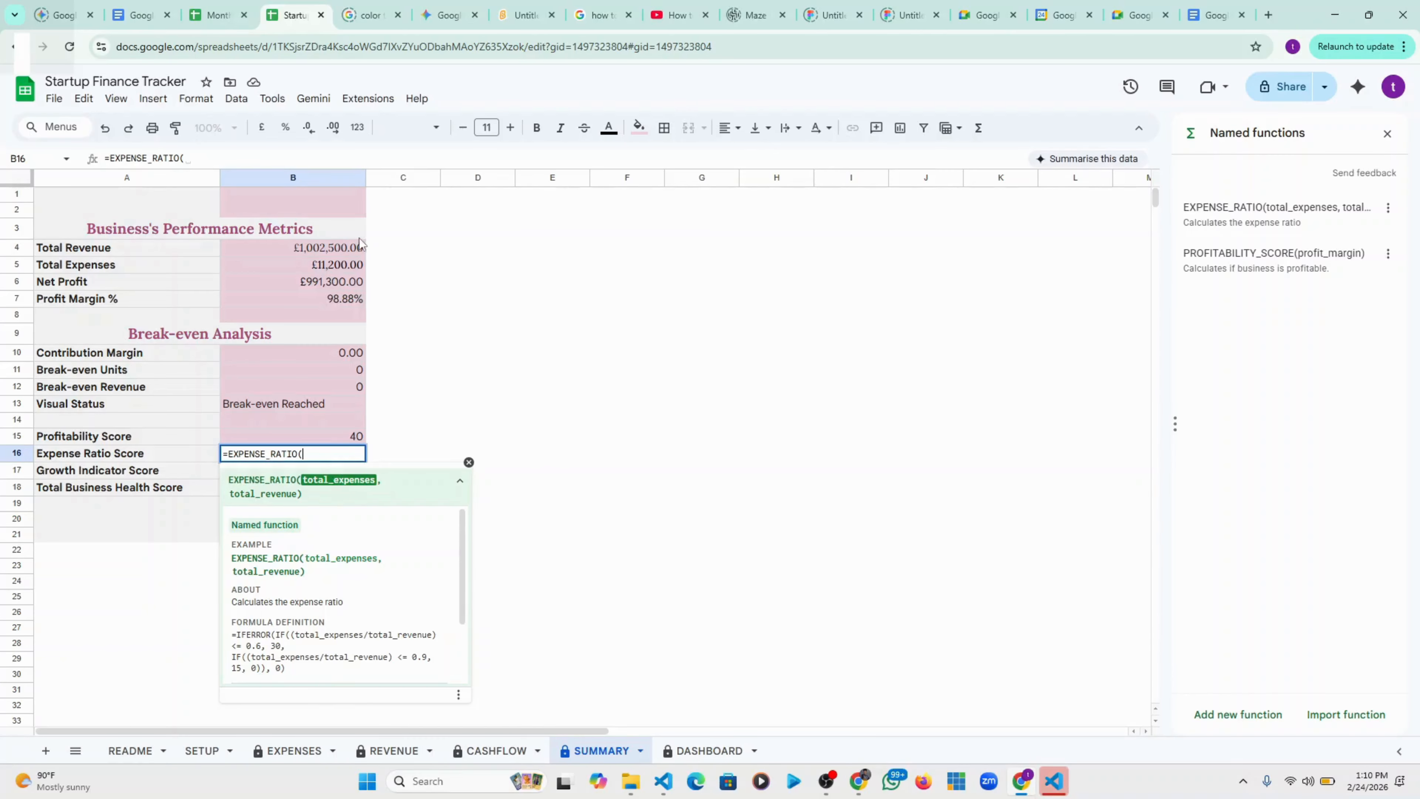
click(322, 264)
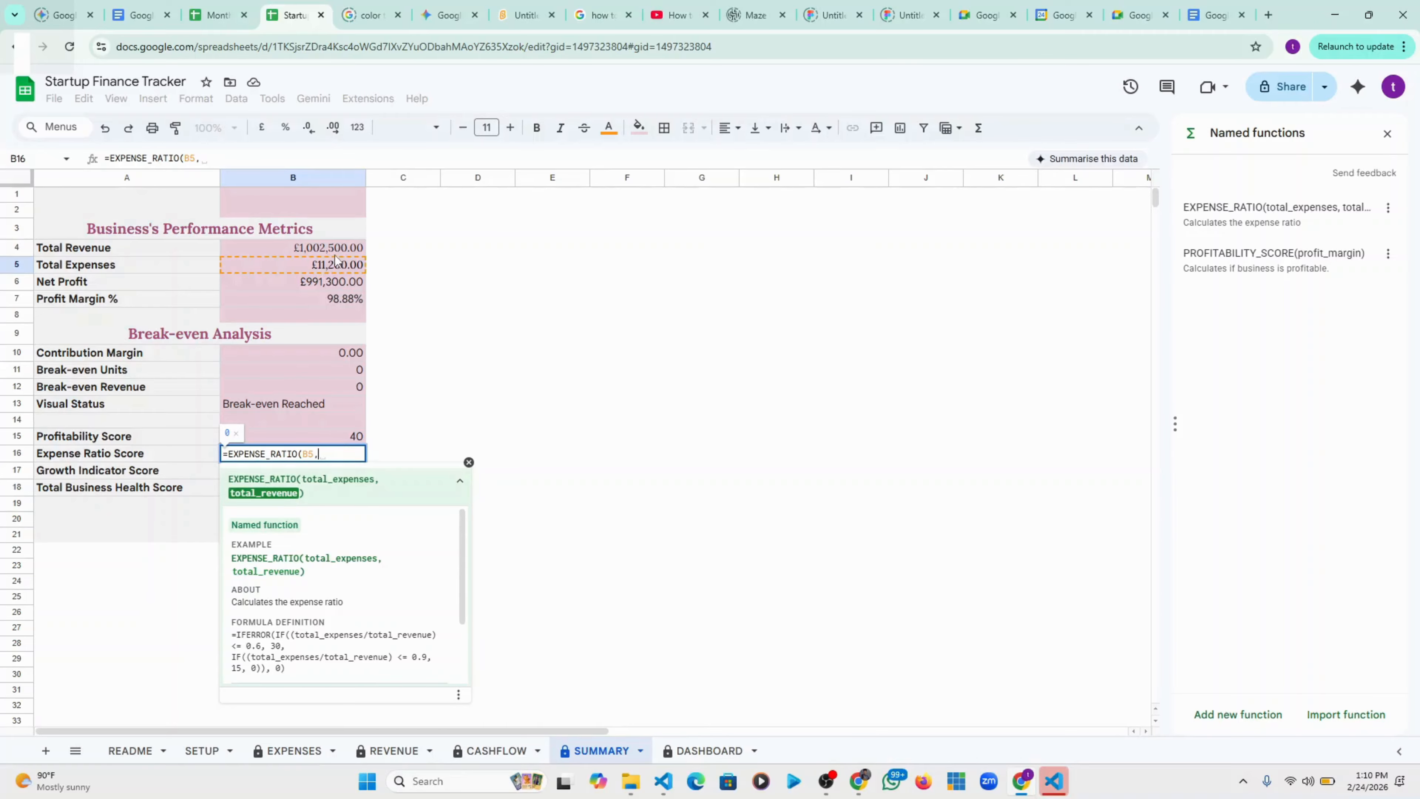
click(317, 253)
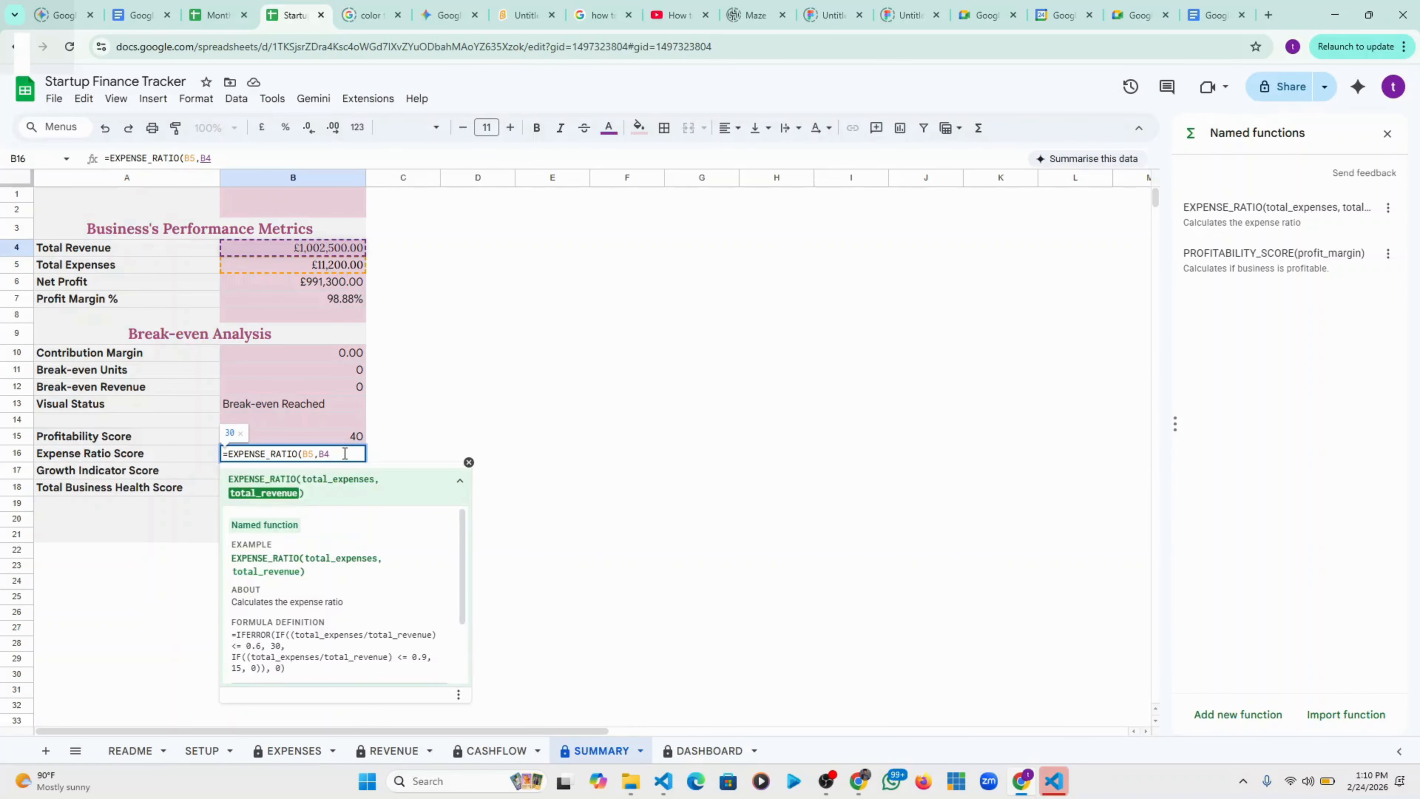
text())
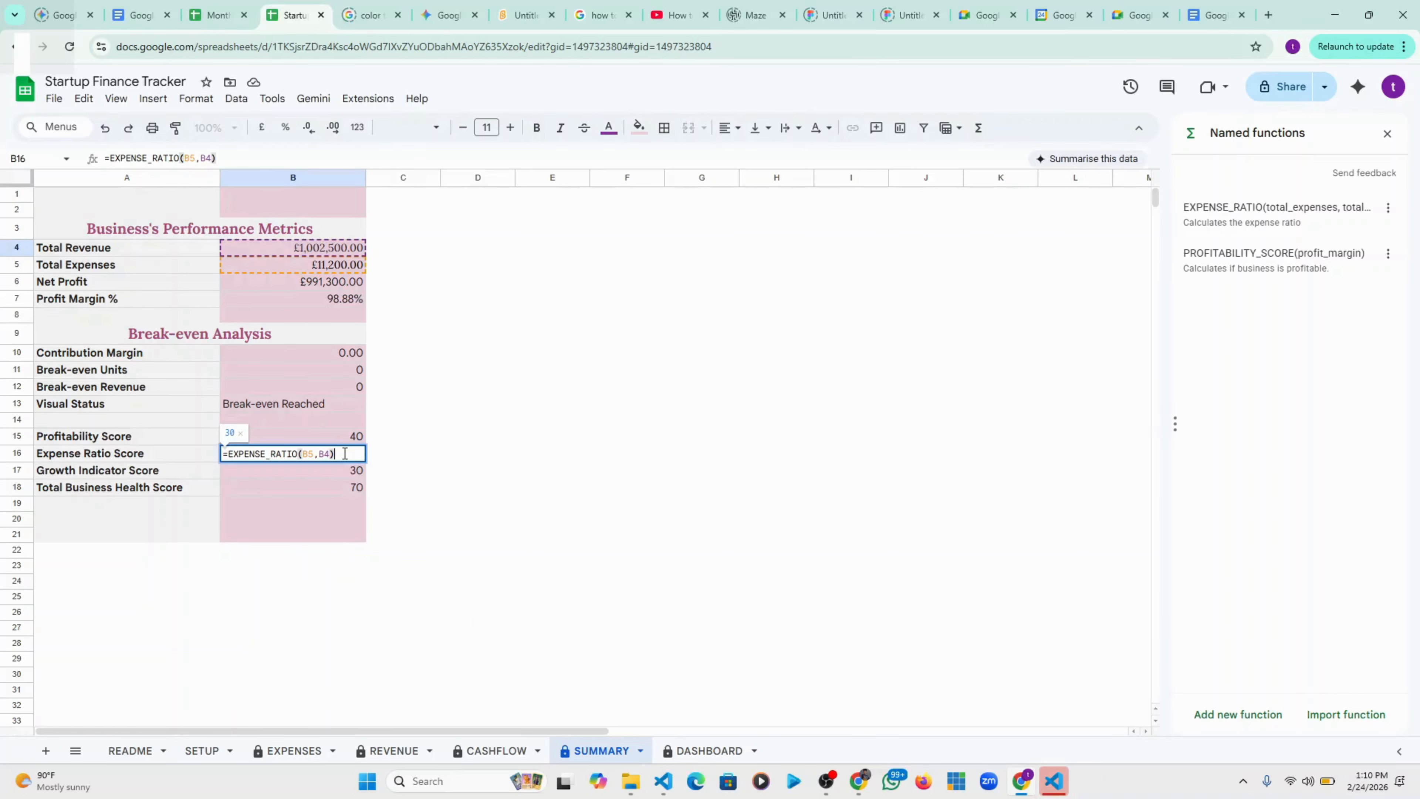
key(Return)
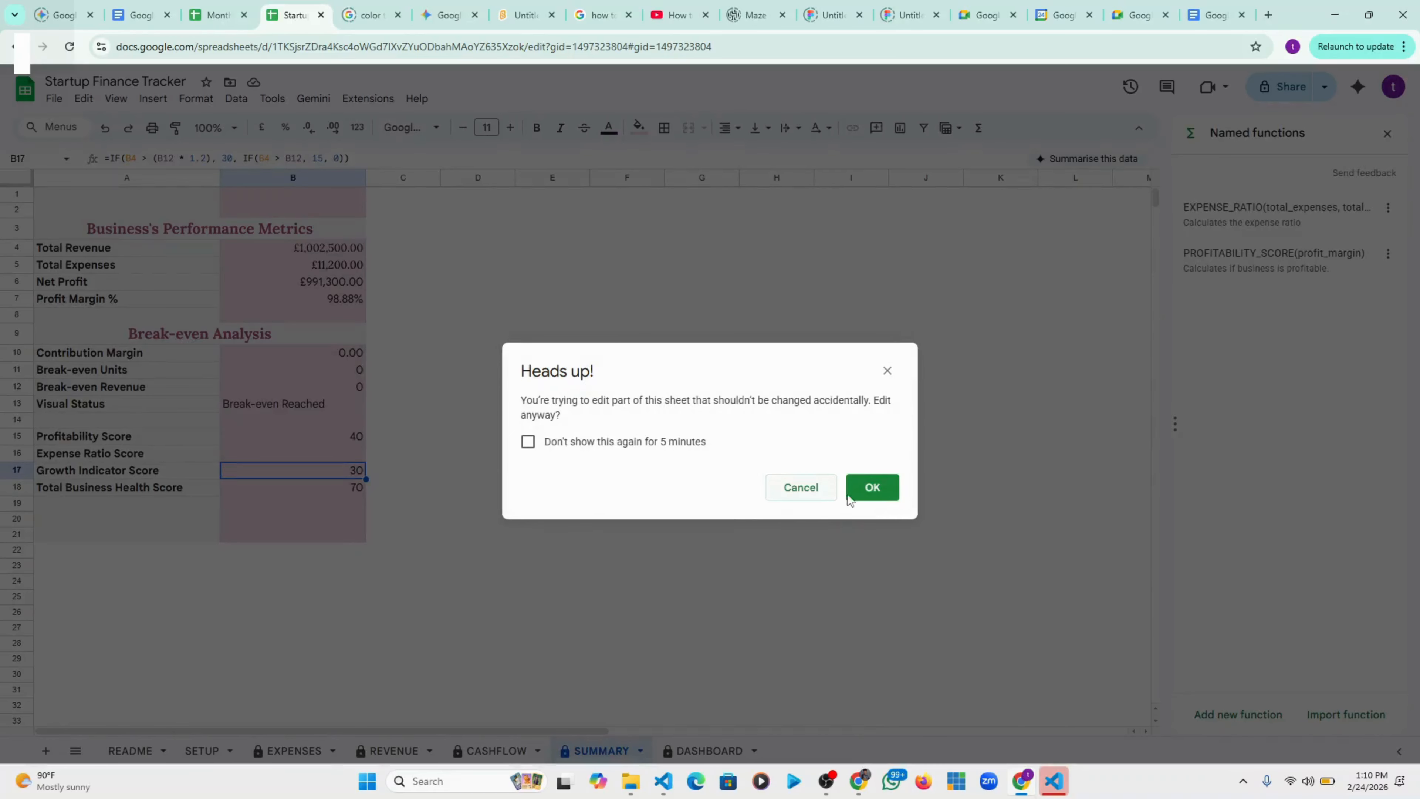
click(861, 495)
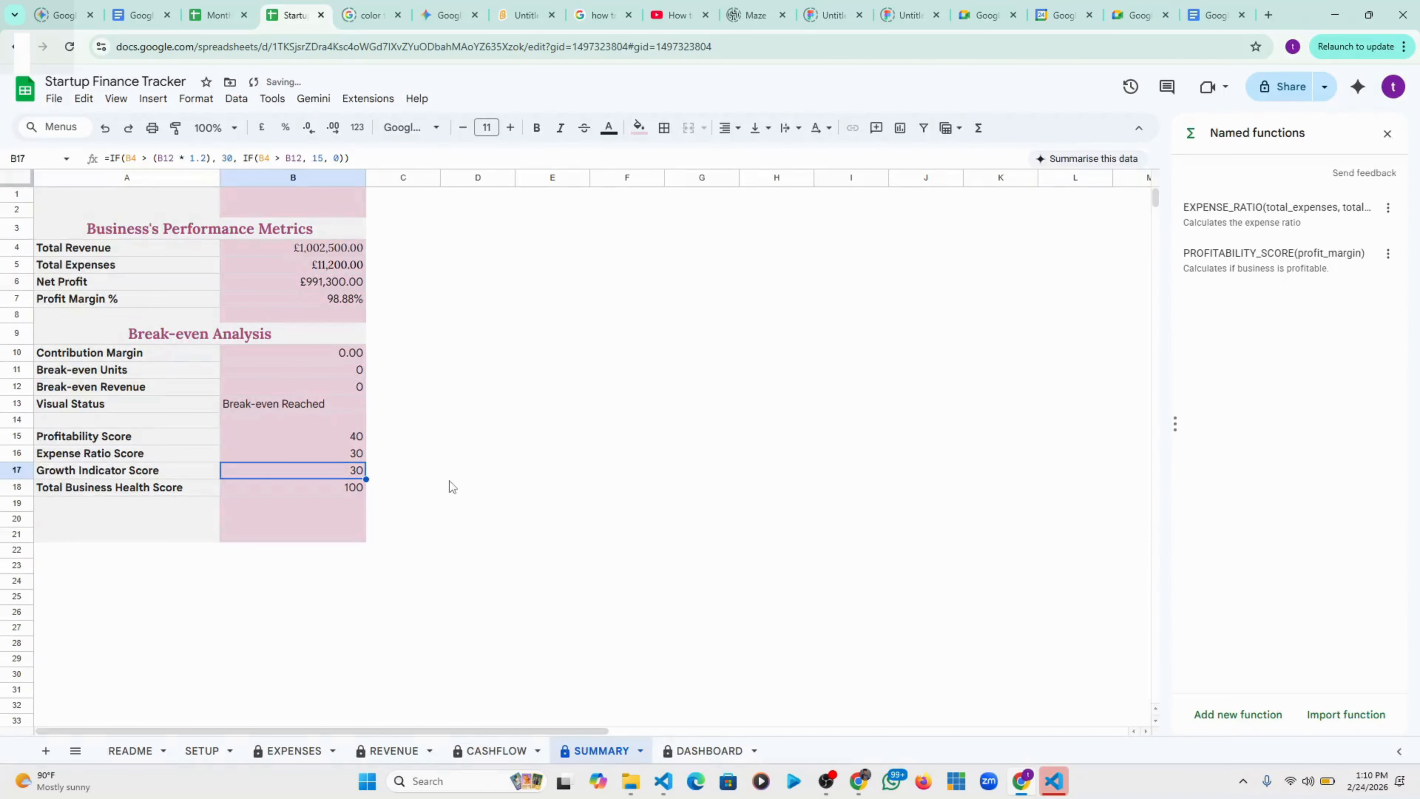
click(356, 456)
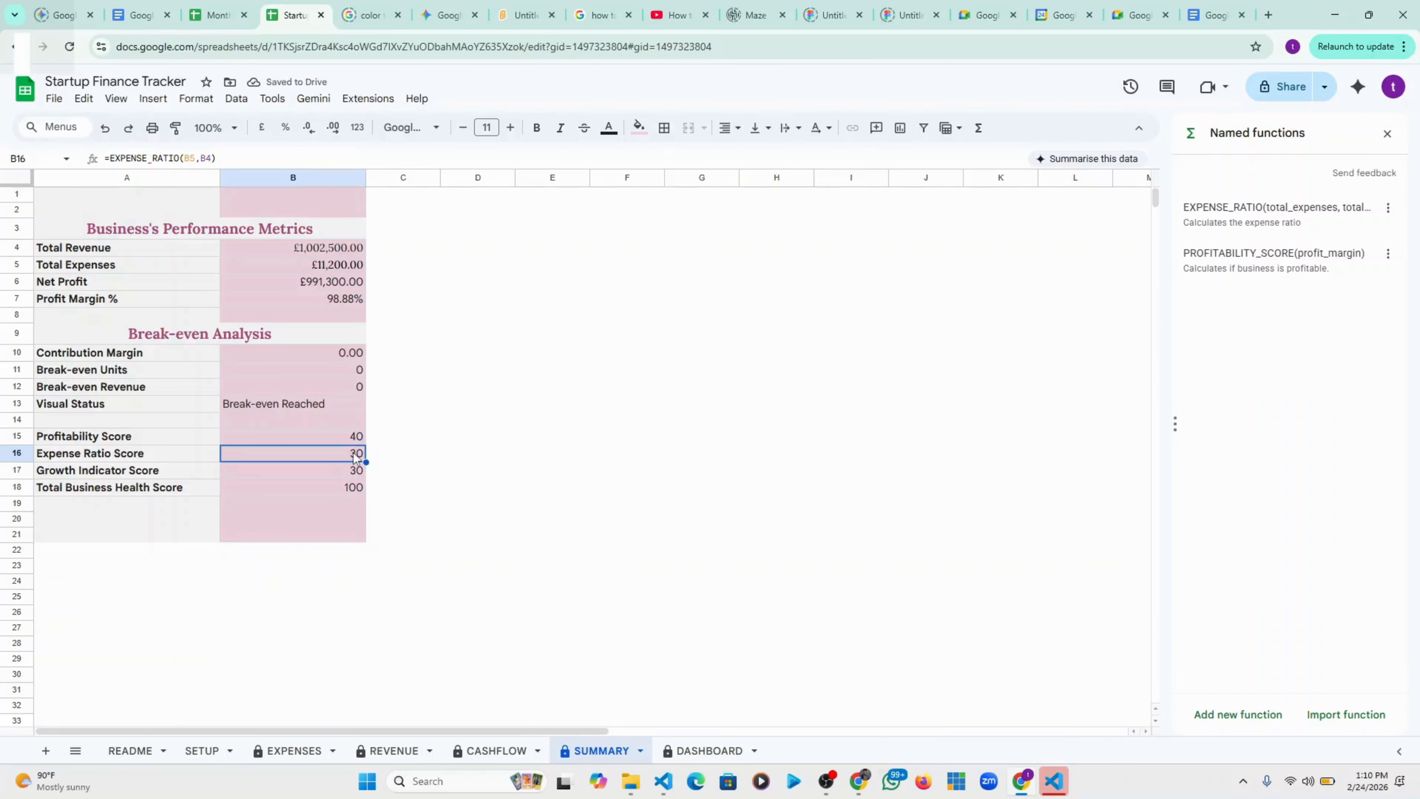